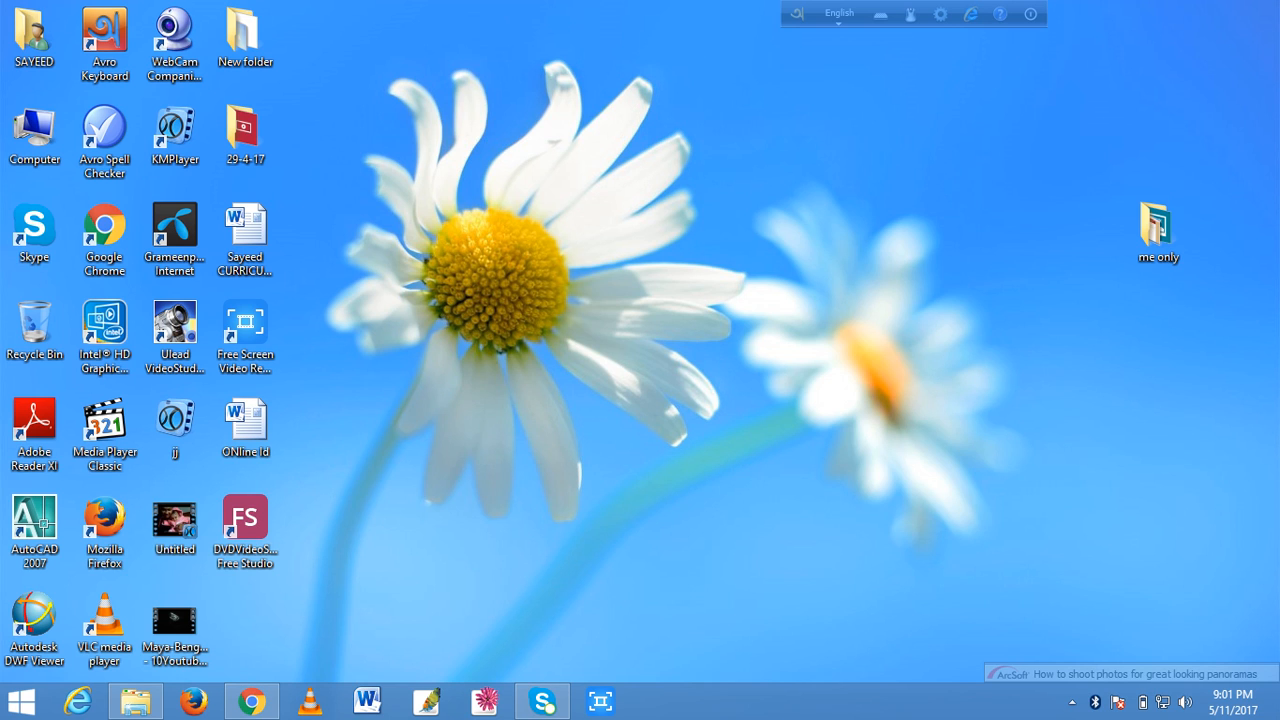
- Refresh the desktop twice
{"action": "right_click", "coordinate": [707, 240]}
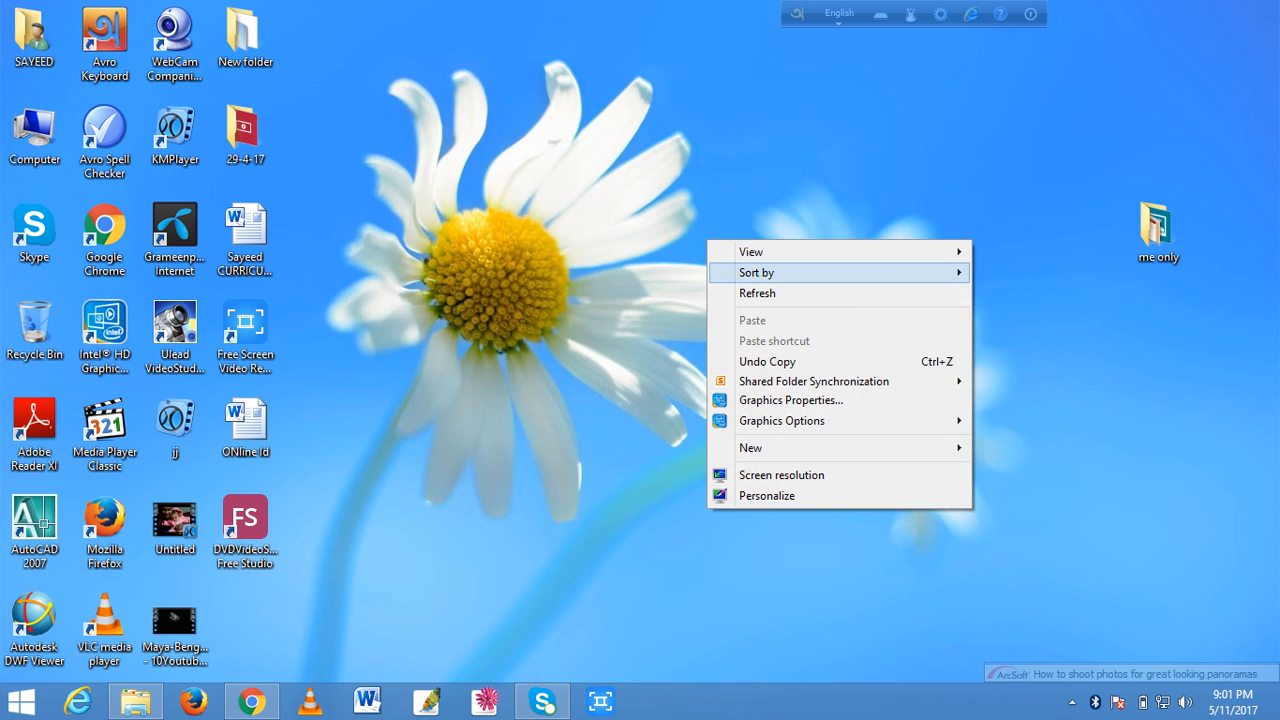
{"action": "left_click", "coordinate": [757, 293]}
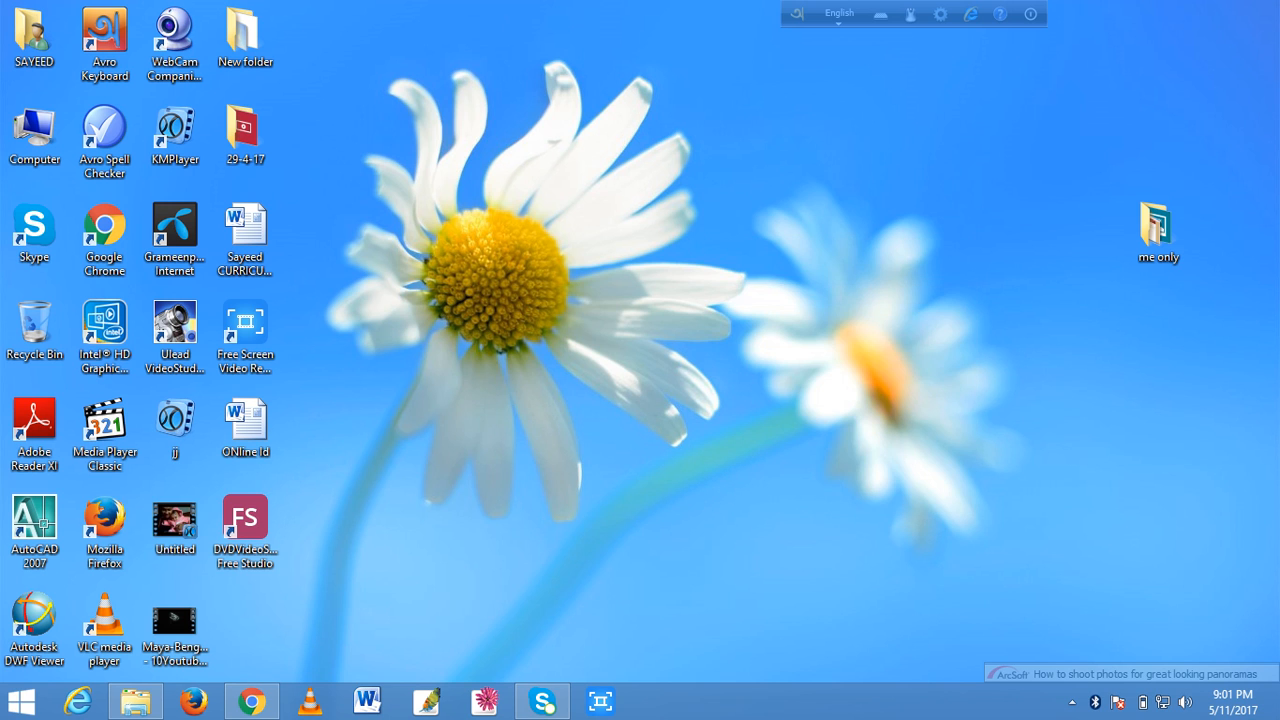
{"action": "right_click", "coordinate": [731, 234]}
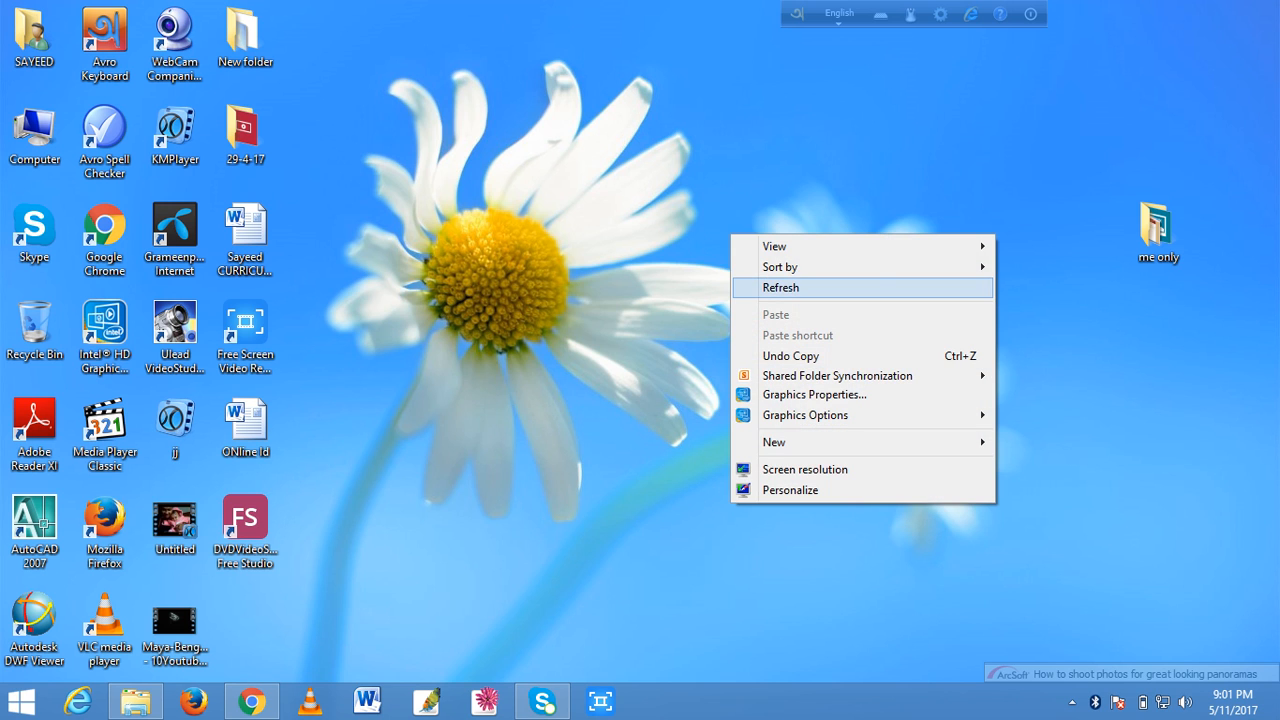
{"action": "left_click", "coordinate": [781, 288]}
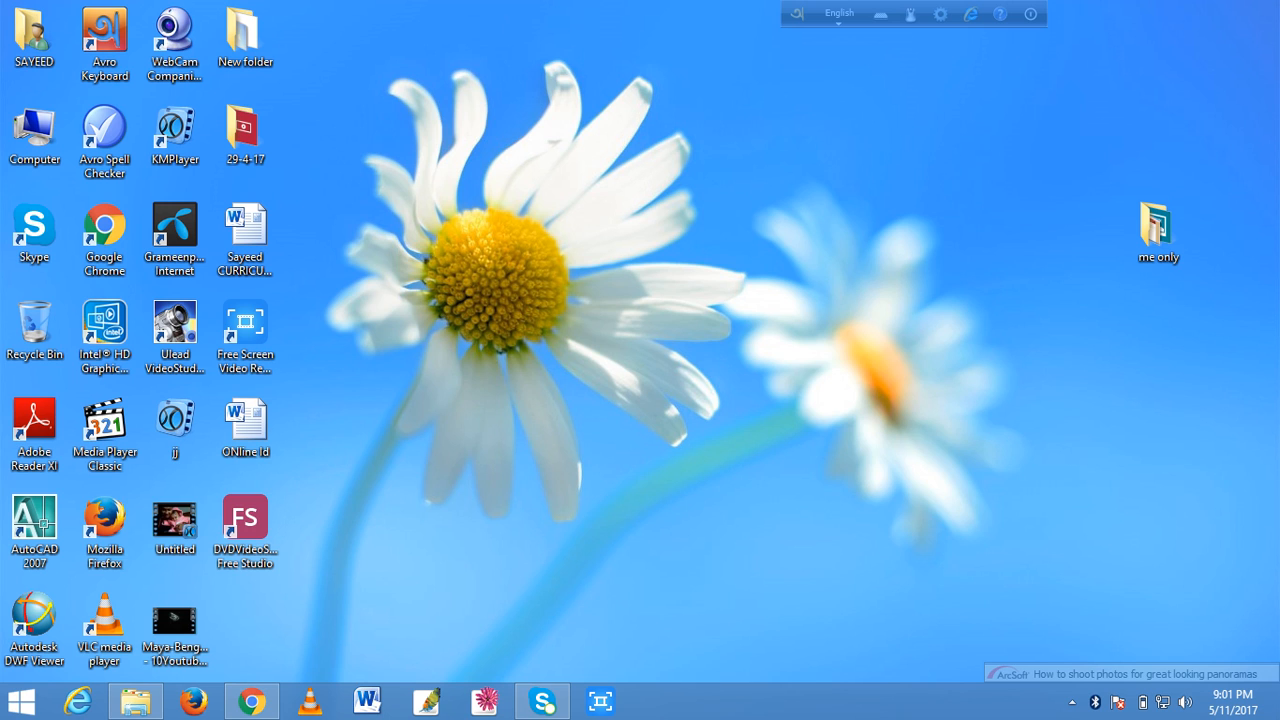
- Launch Microsoft Word 2010 with a blank document in a maximized window at 100% zoom
{"action": "key", "text": "super"}
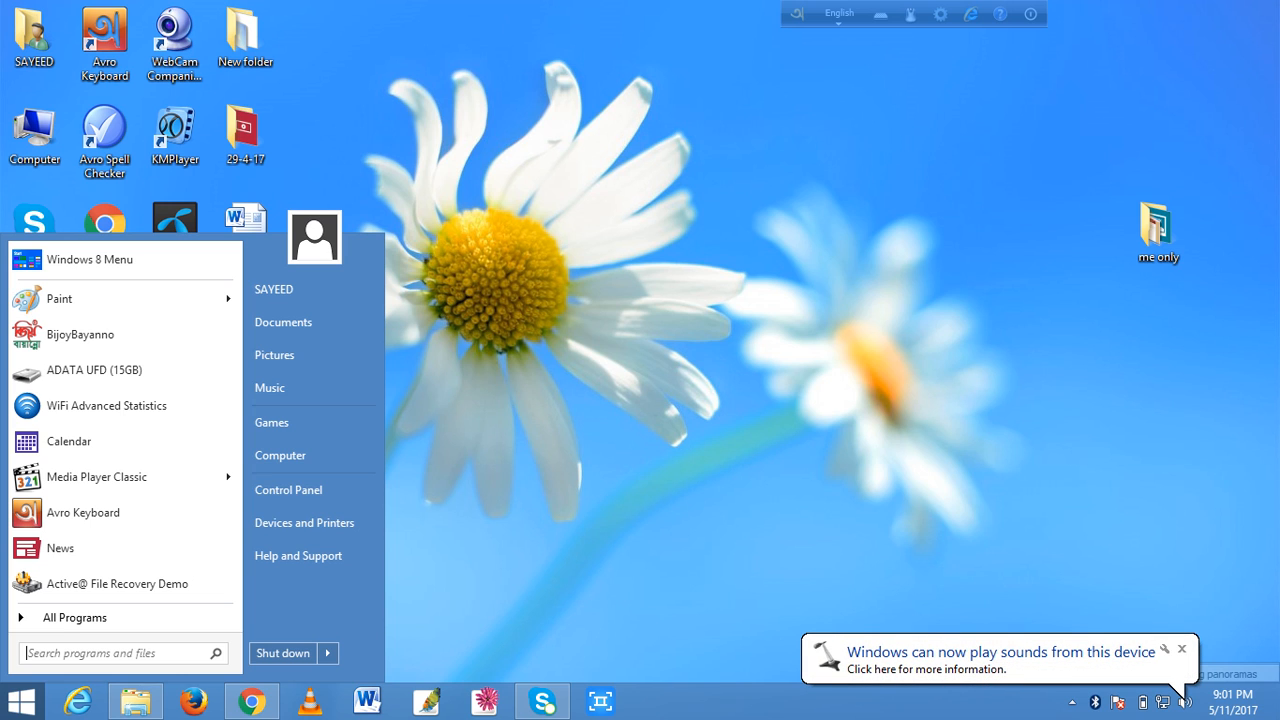
{"action": "left_click", "coordinate": [75, 618]}
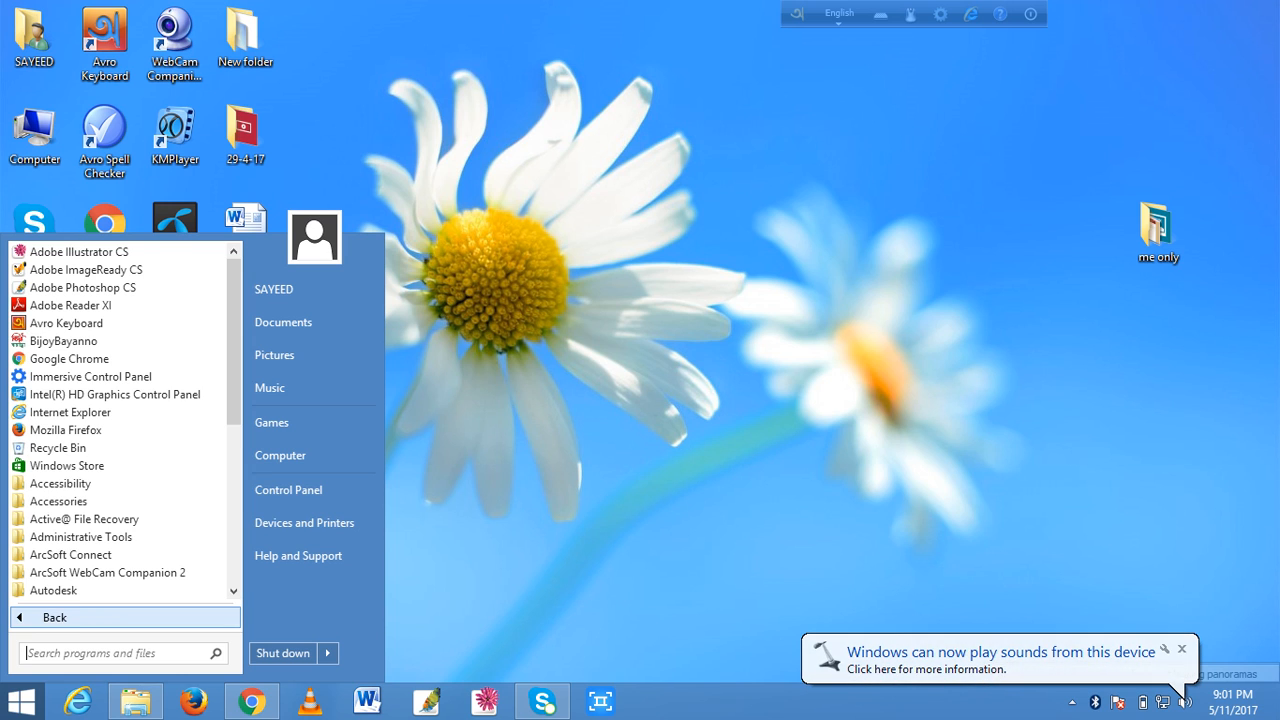
{"action": "scroll", "coordinate": [64, 554], "scroll_direction": "down", "scroll_amount": 2}
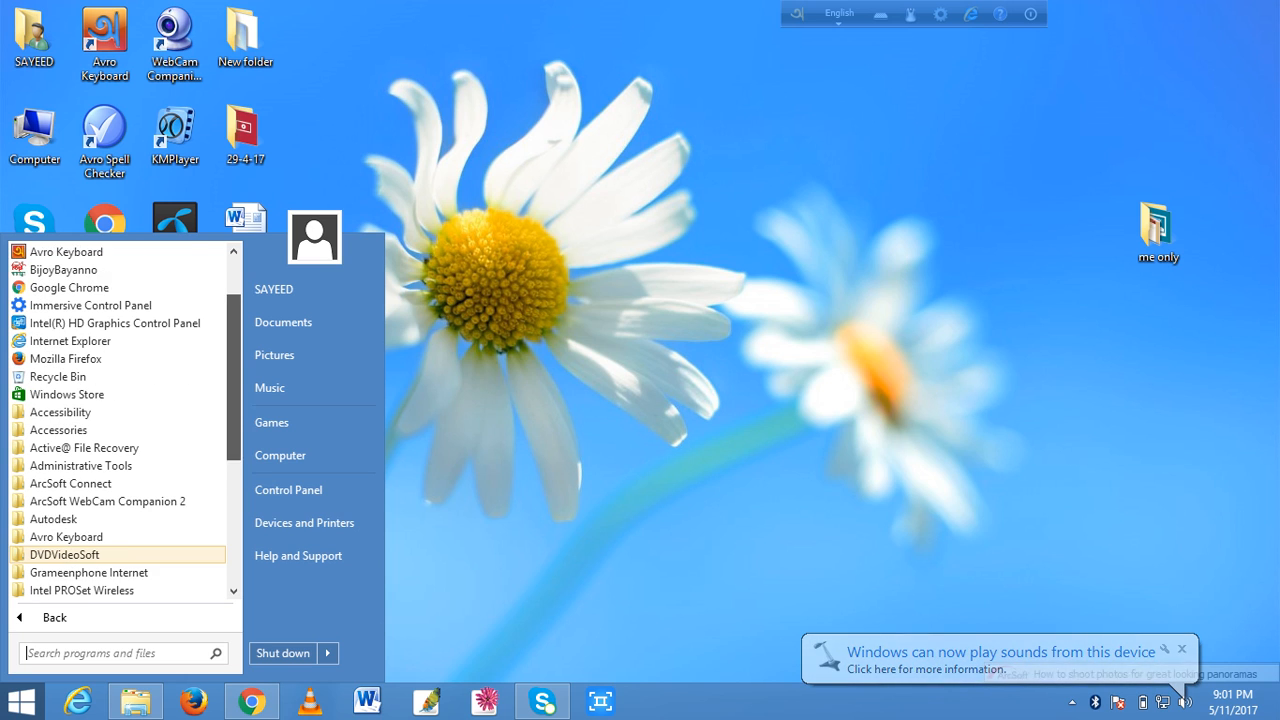
{"action": "scroll", "coordinate": [64, 554], "scroll_direction": "down", "scroll_amount": 4}
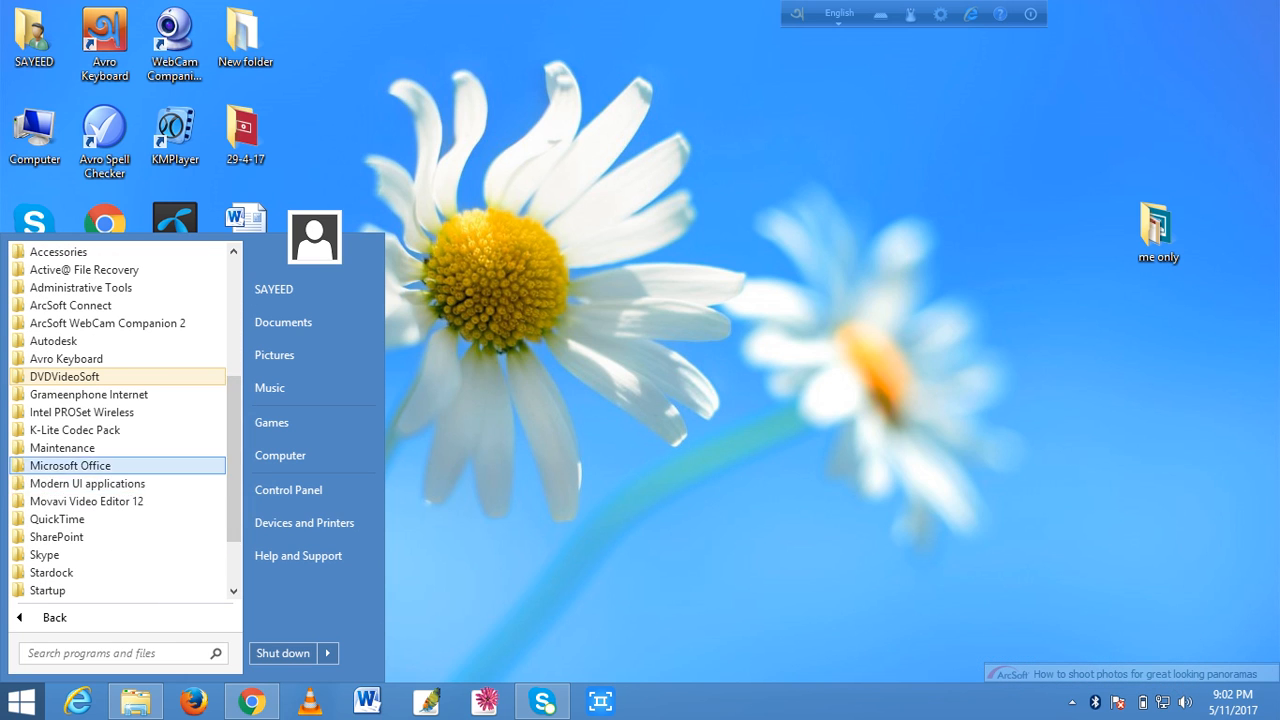
{"action": "left_click", "coordinate": [120, 465]}
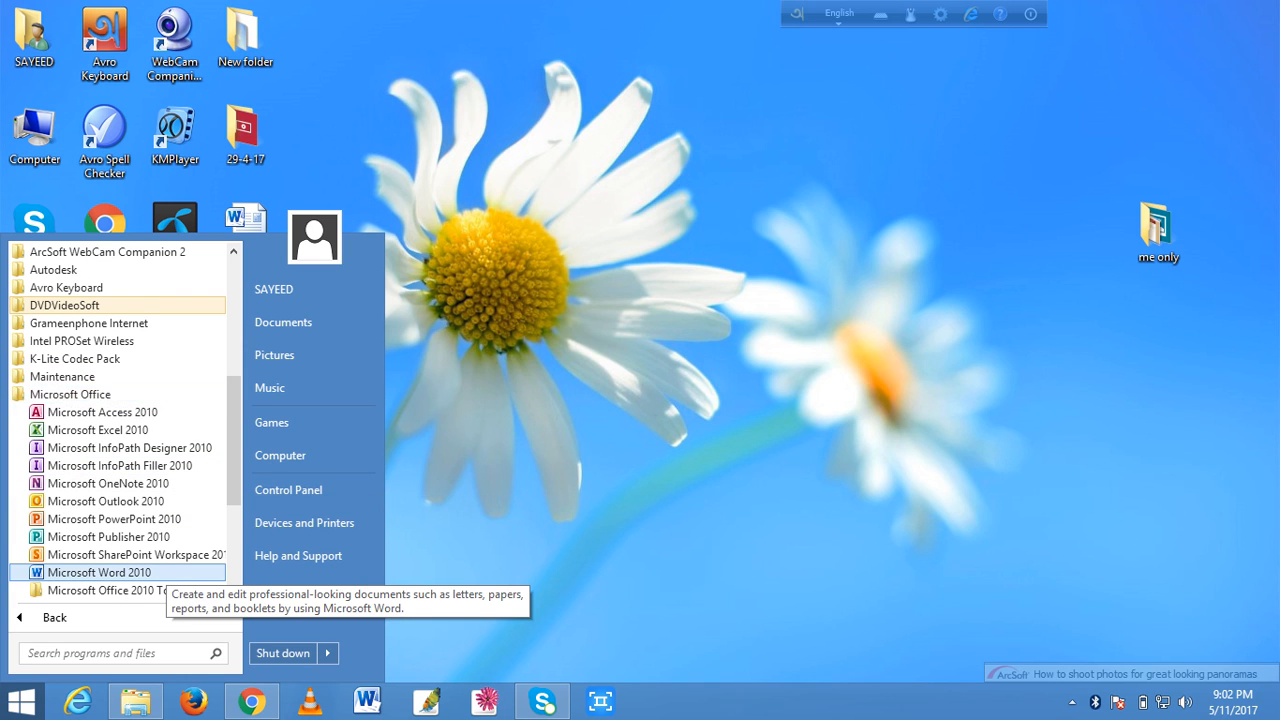
{"action": "left_click", "coordinate": [100, 572]}
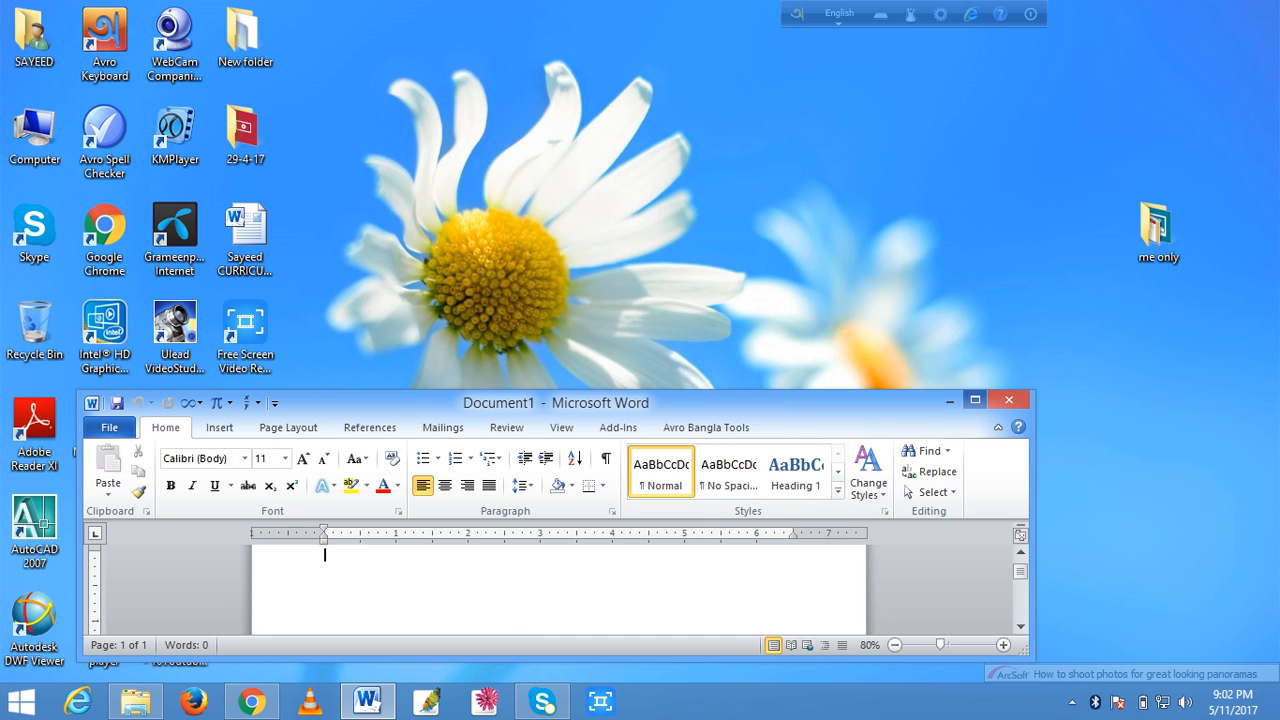
{"action": "left_click", "coordinate": [975, 400]}
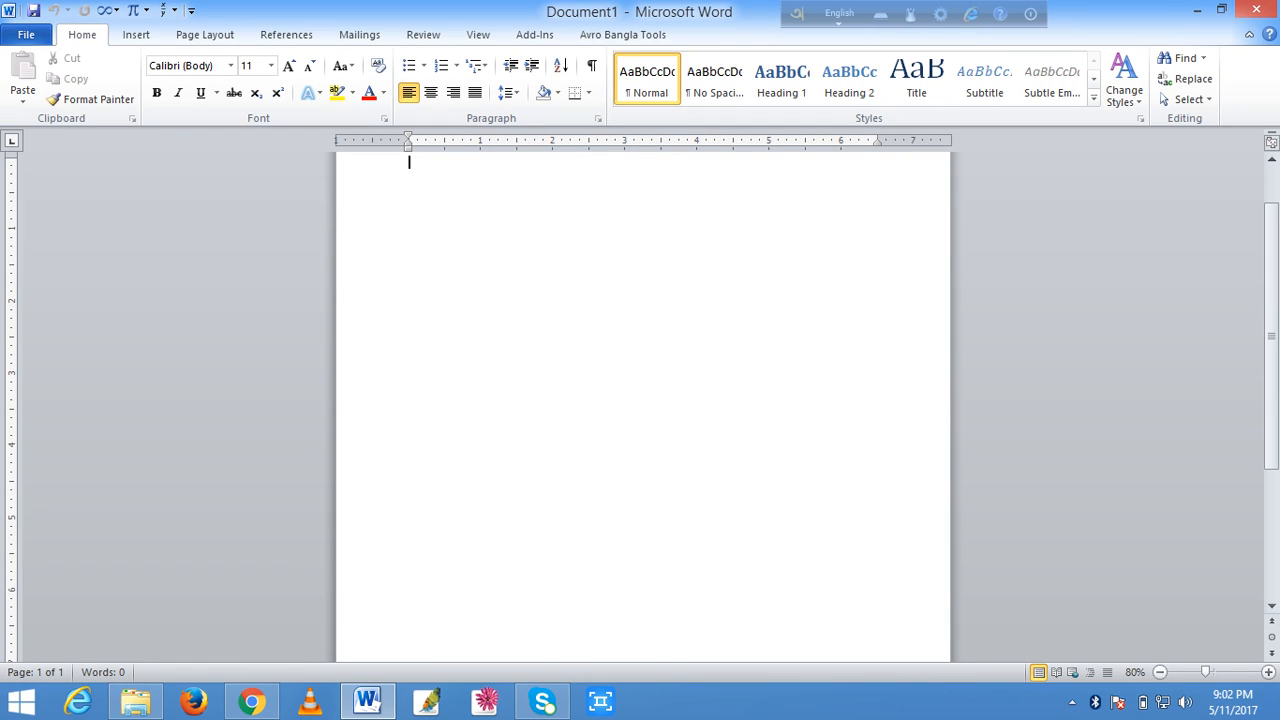
{"action": "mouse_move", "coordinate": [1205, 672]}
{"action": "left_mouse_down"}
{"action": "mouse_move", "coordinate": [1228, 672]}
{"action": "mouse_move", "coordinate": [1215, 672]}
{"action": "left_mouse_up"}
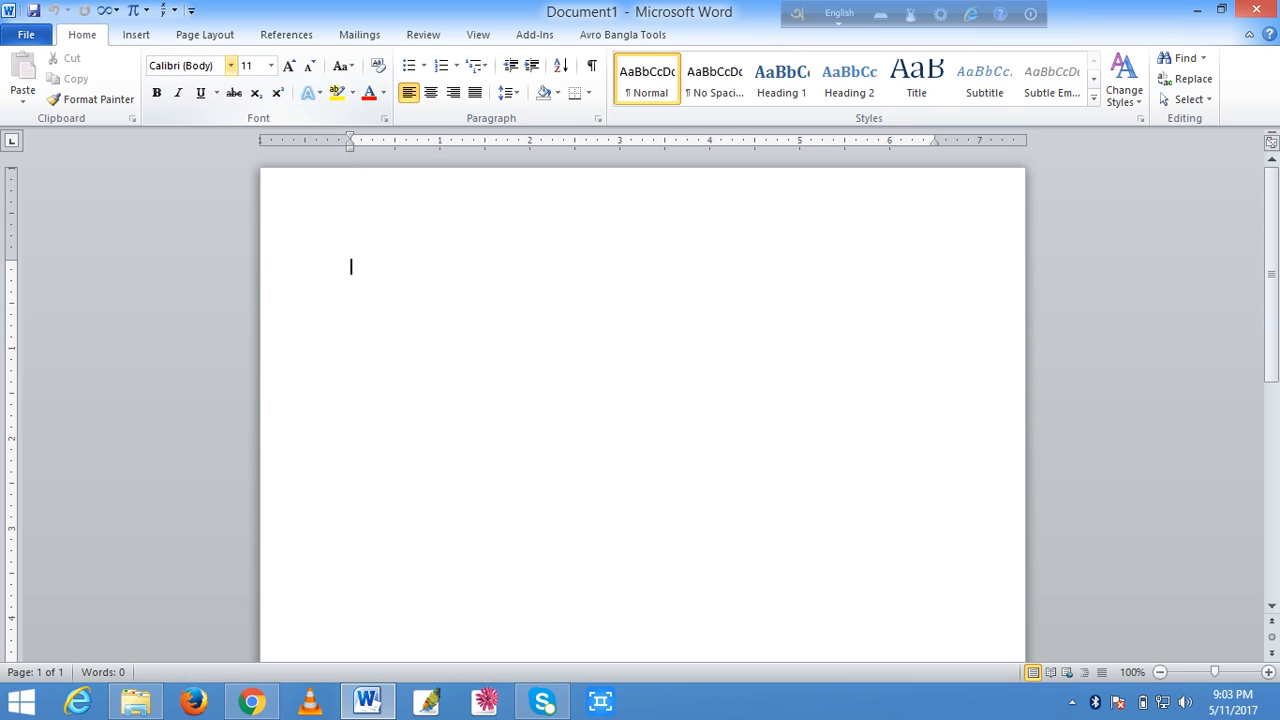
- Look through the available fonts and preview SutonnyMJ and Times New Roman in the font settings without applying either
{"action": "left_click", "coordinate": [230, 65]}
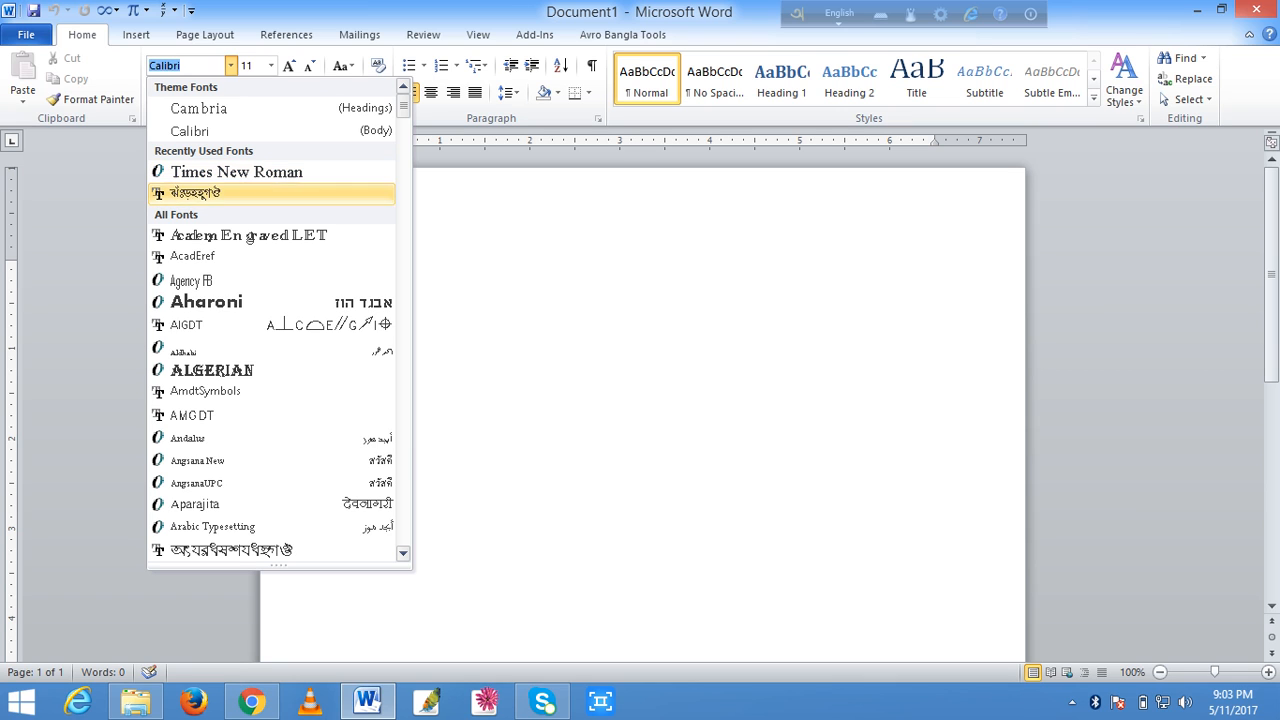
{"action": "key", "text": "Escape"}
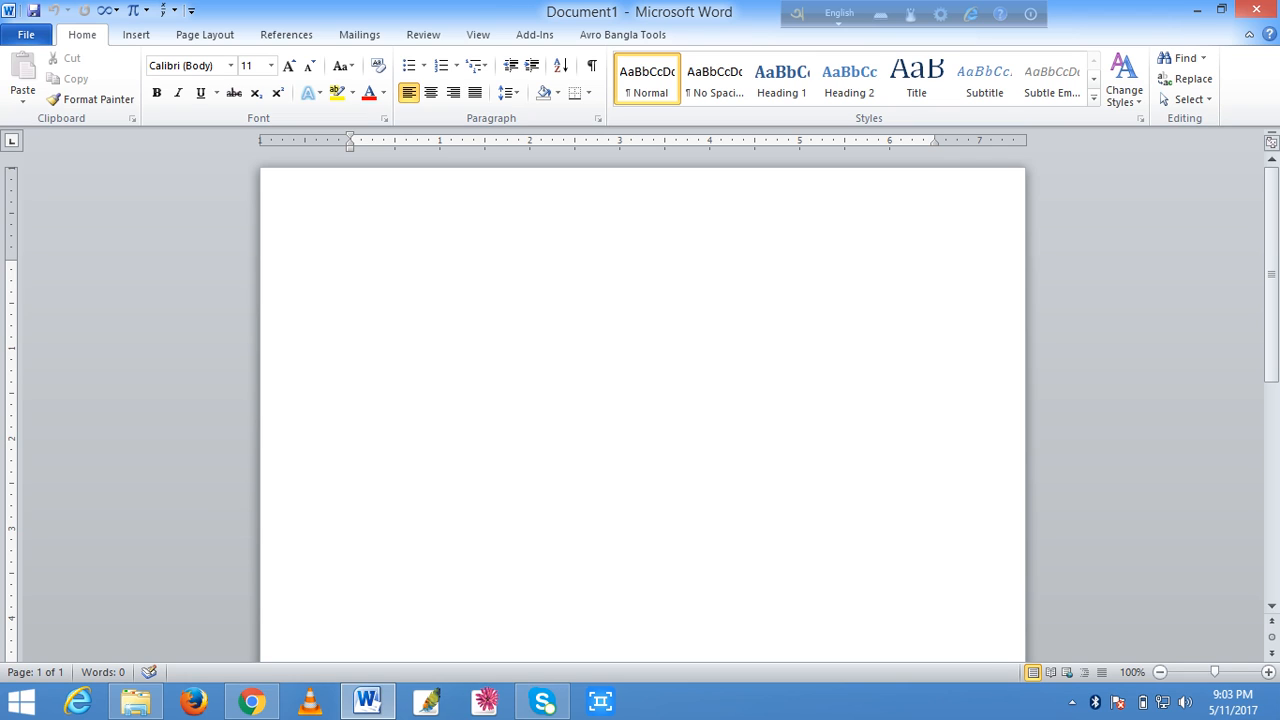
{"action": "key", "text": "ctrl+d"}
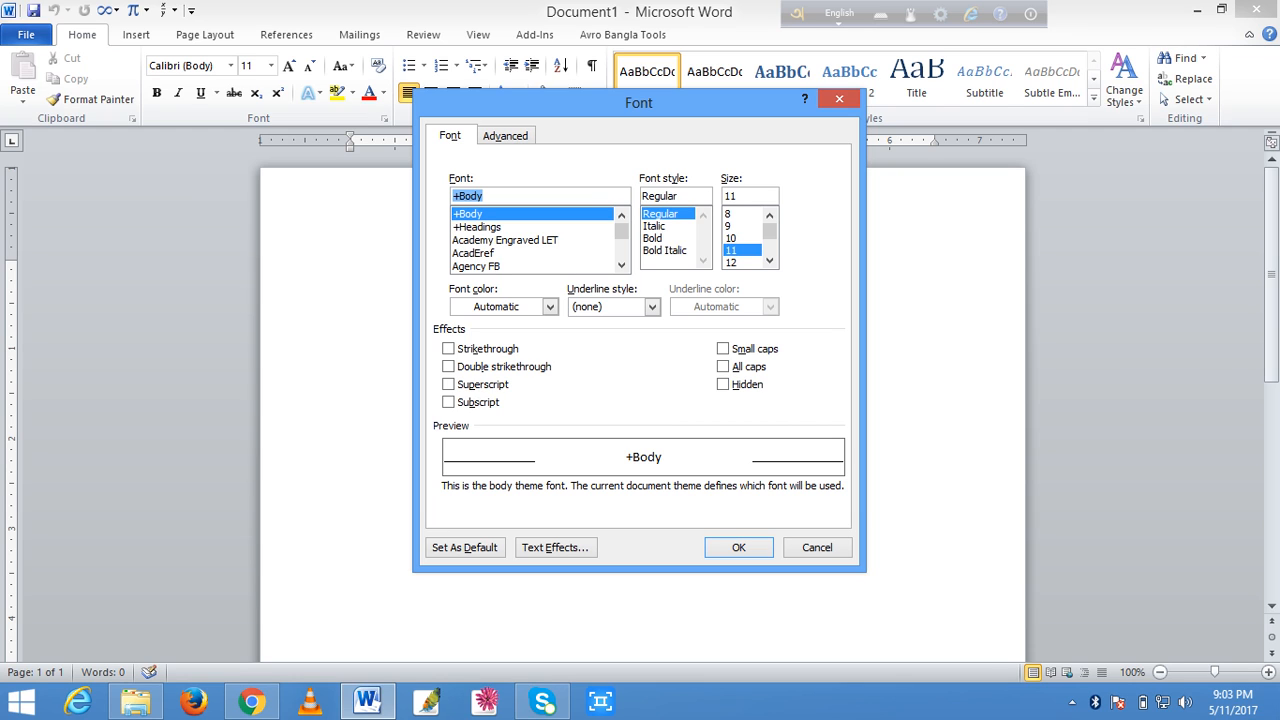
{"action": "type", "text": "su"}
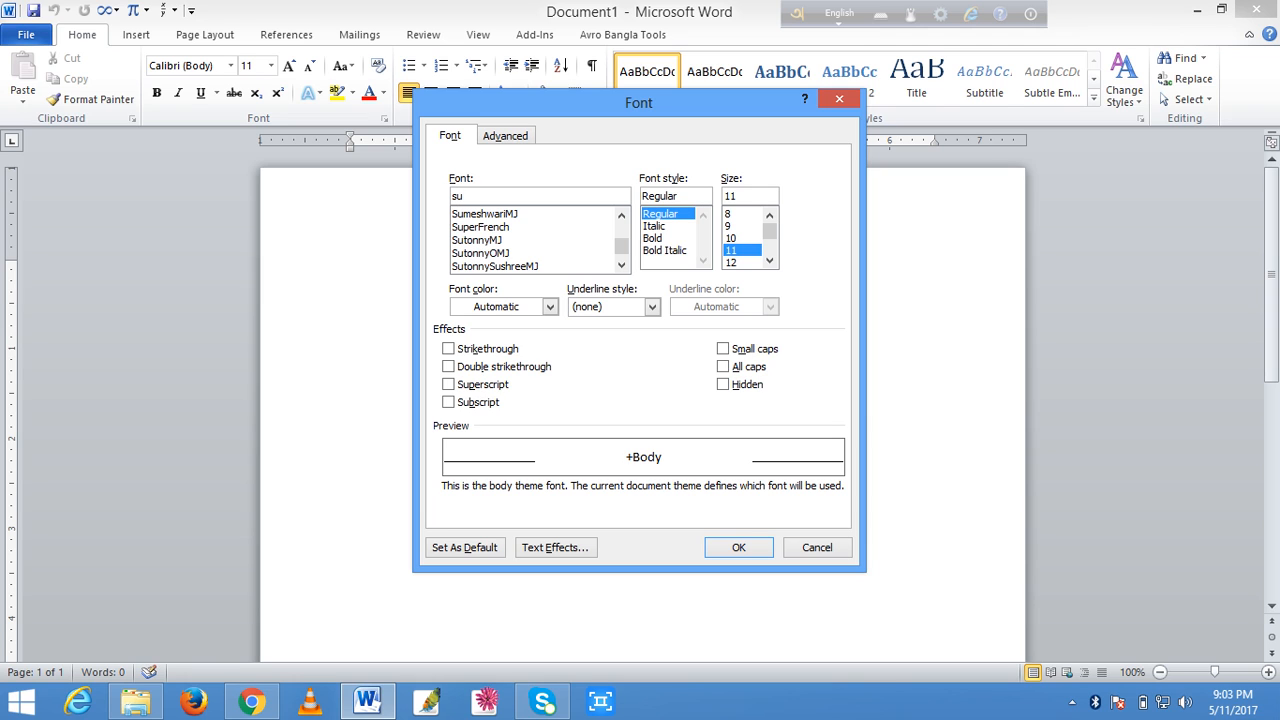
{"action": "left_click", "coordinate": [477, 240]}
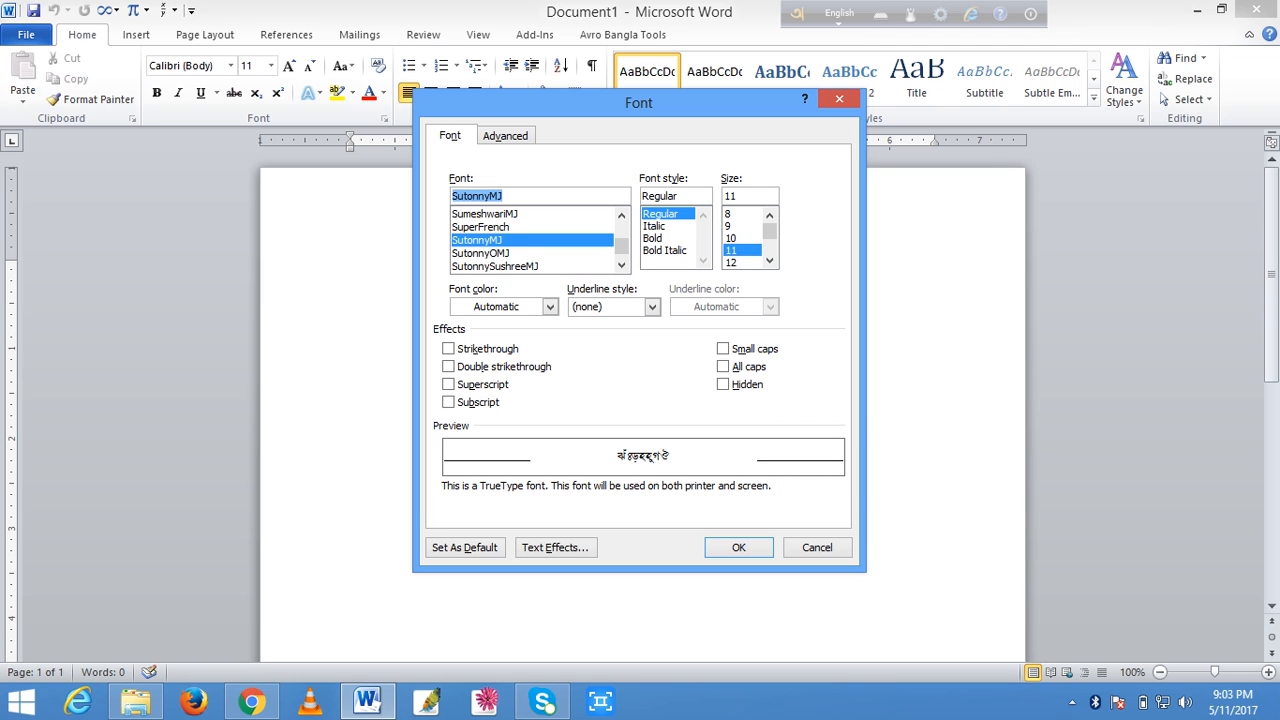
{"action": "type", "text": "time"}
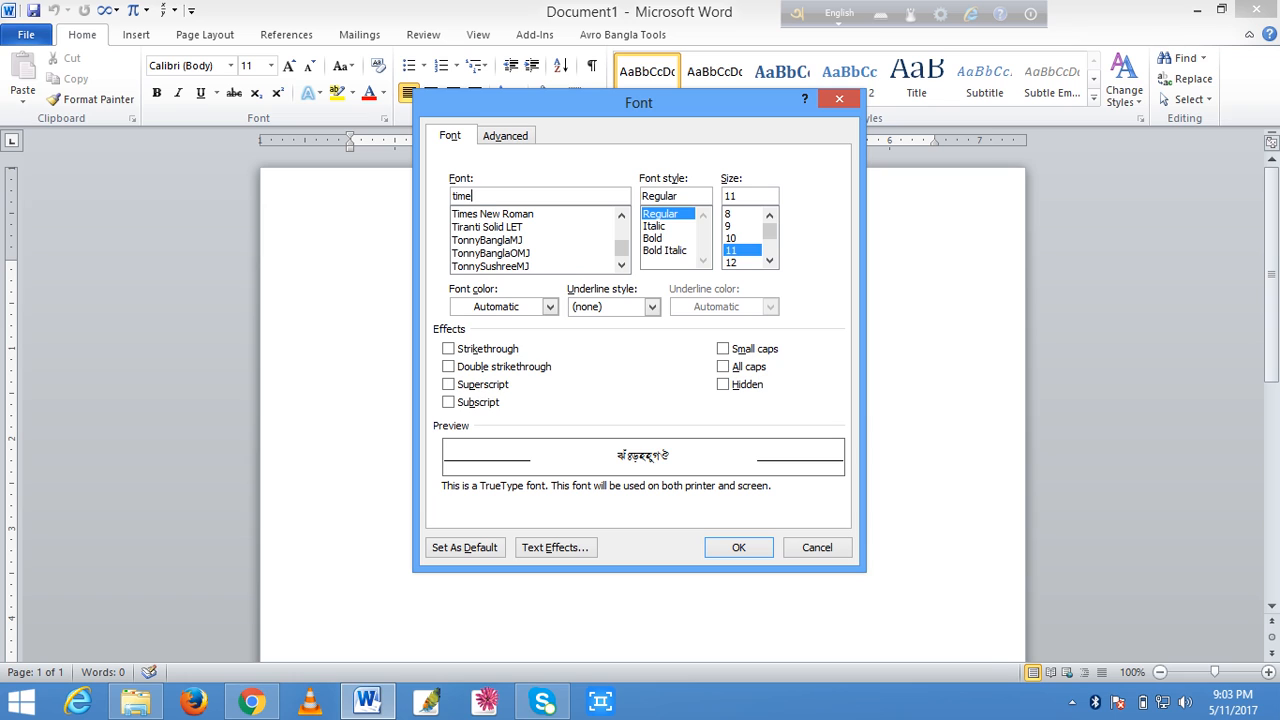
{"action": "key", "text": "Down"}
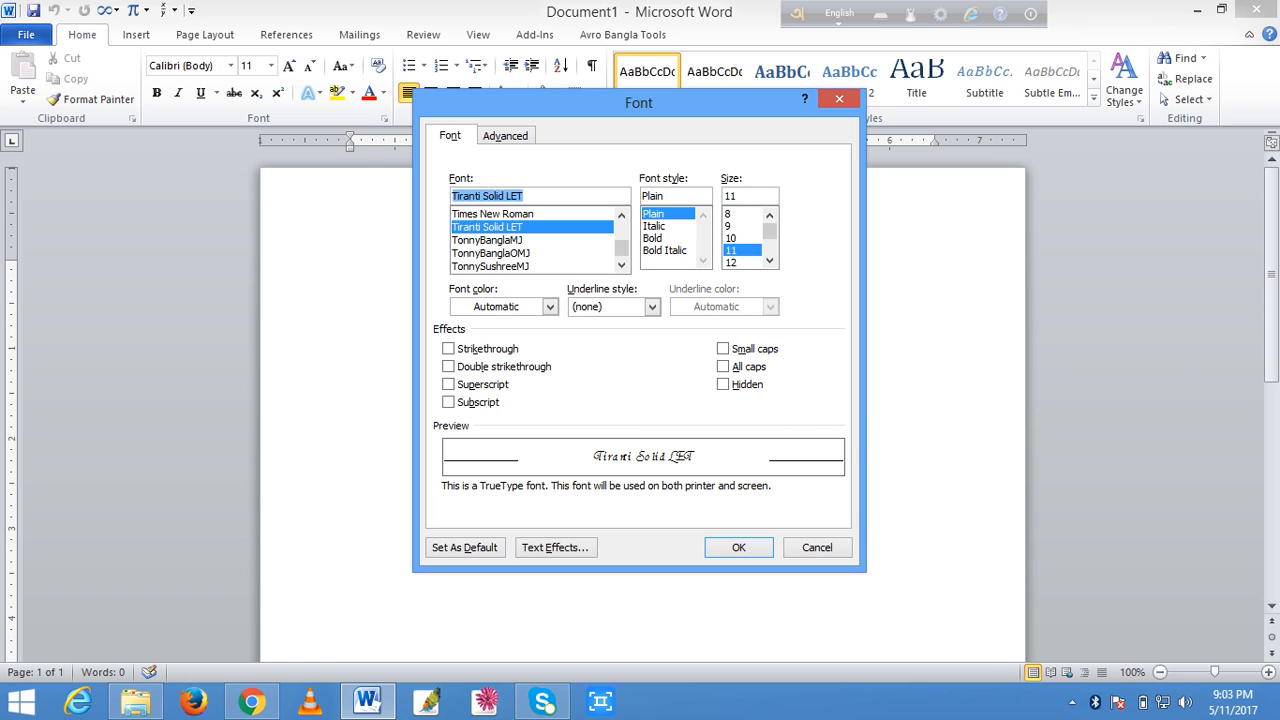
{"action": "key", "text": "Up"}
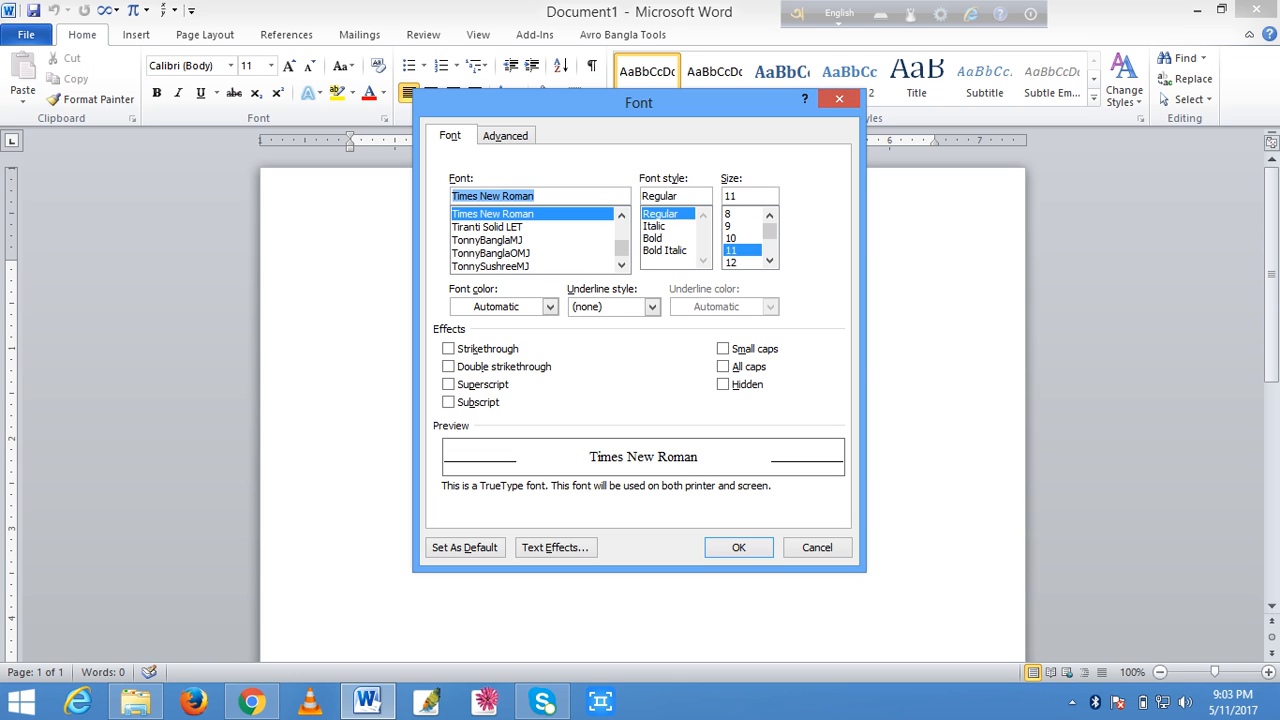
{"action": "key", "text": "Escape"}
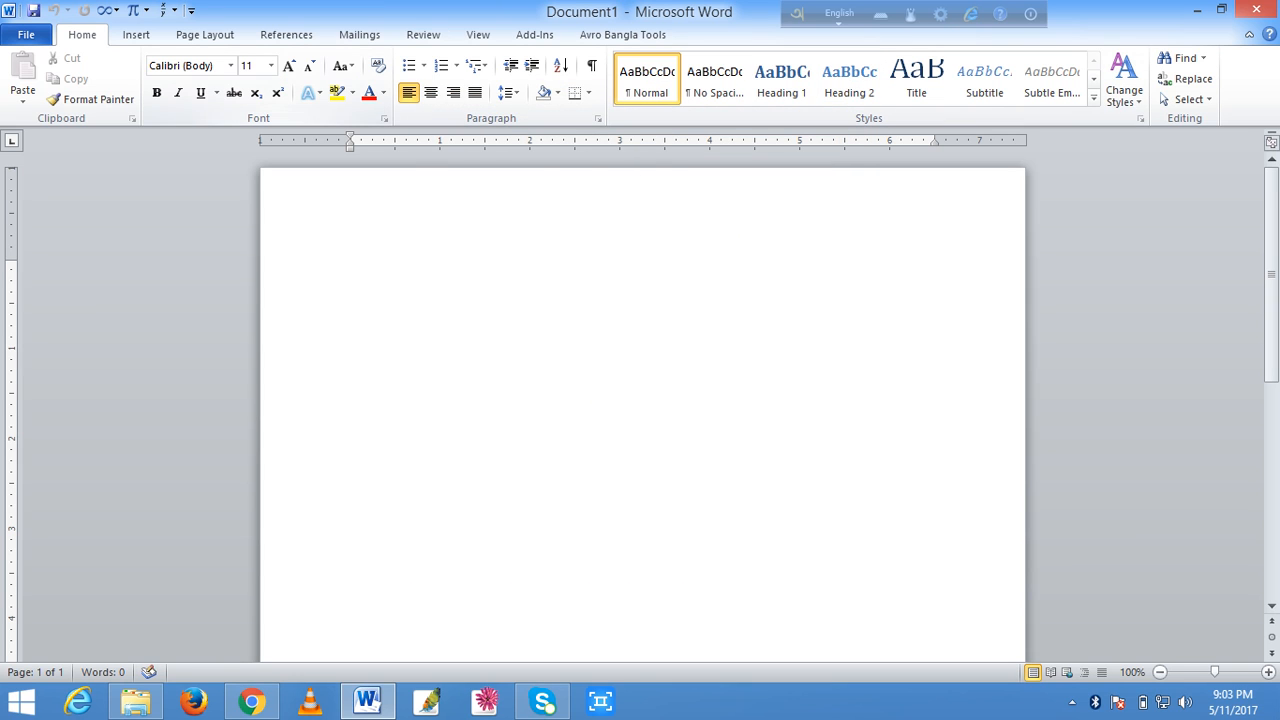
{"action": "left_click", "coordinate": [231, 66]}
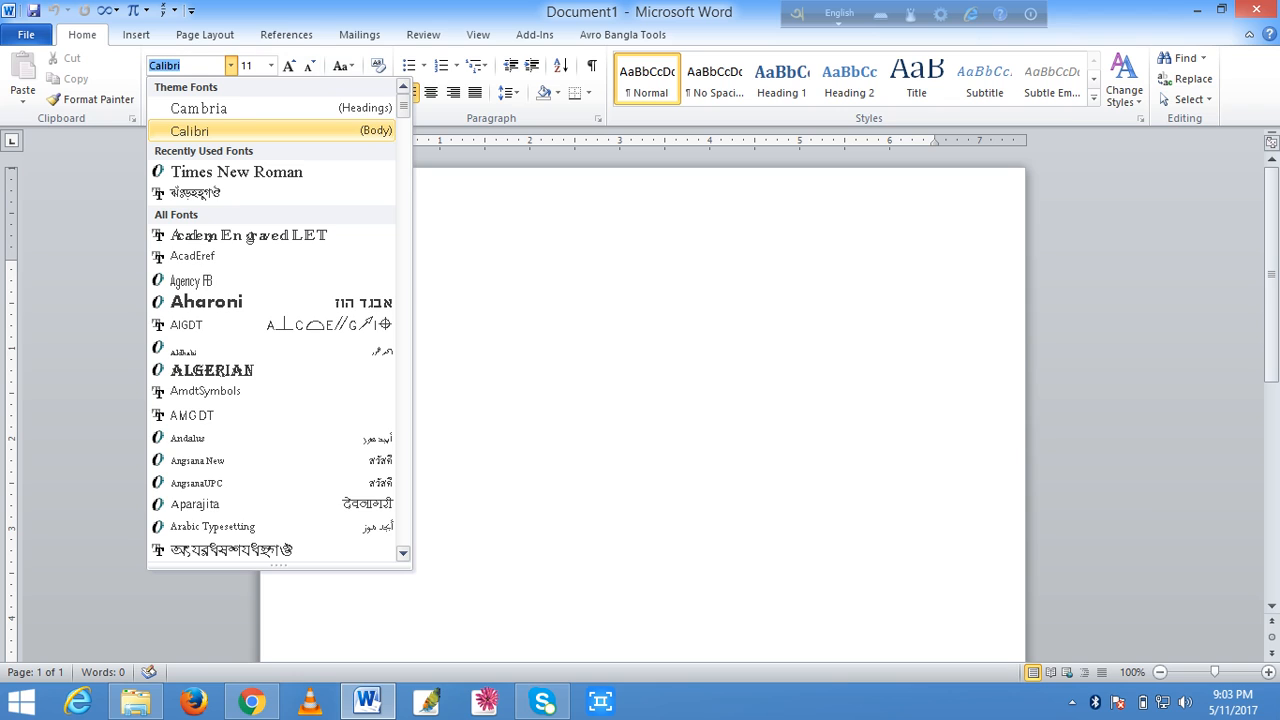
{"action": "key", "text": "Escape"}
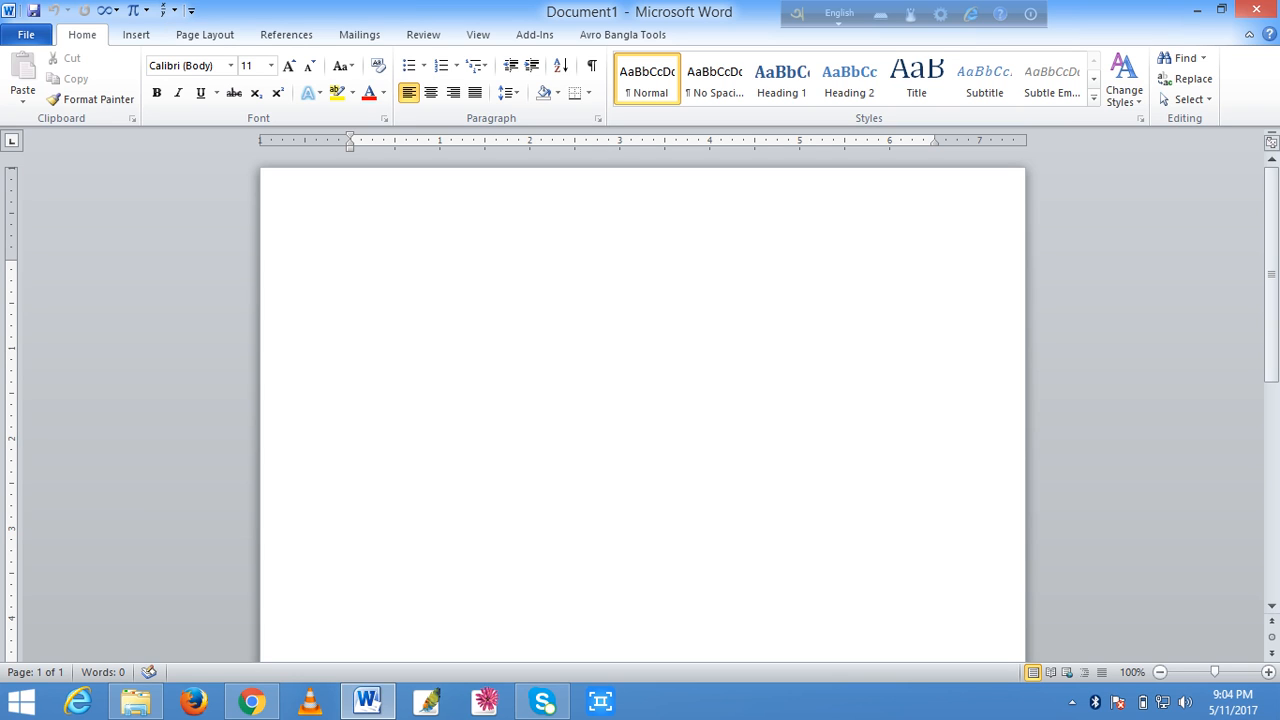
- View the page margin presets and the custom margin settings without changing them
{"action": "left_click", "coordinate": [205, 34]}
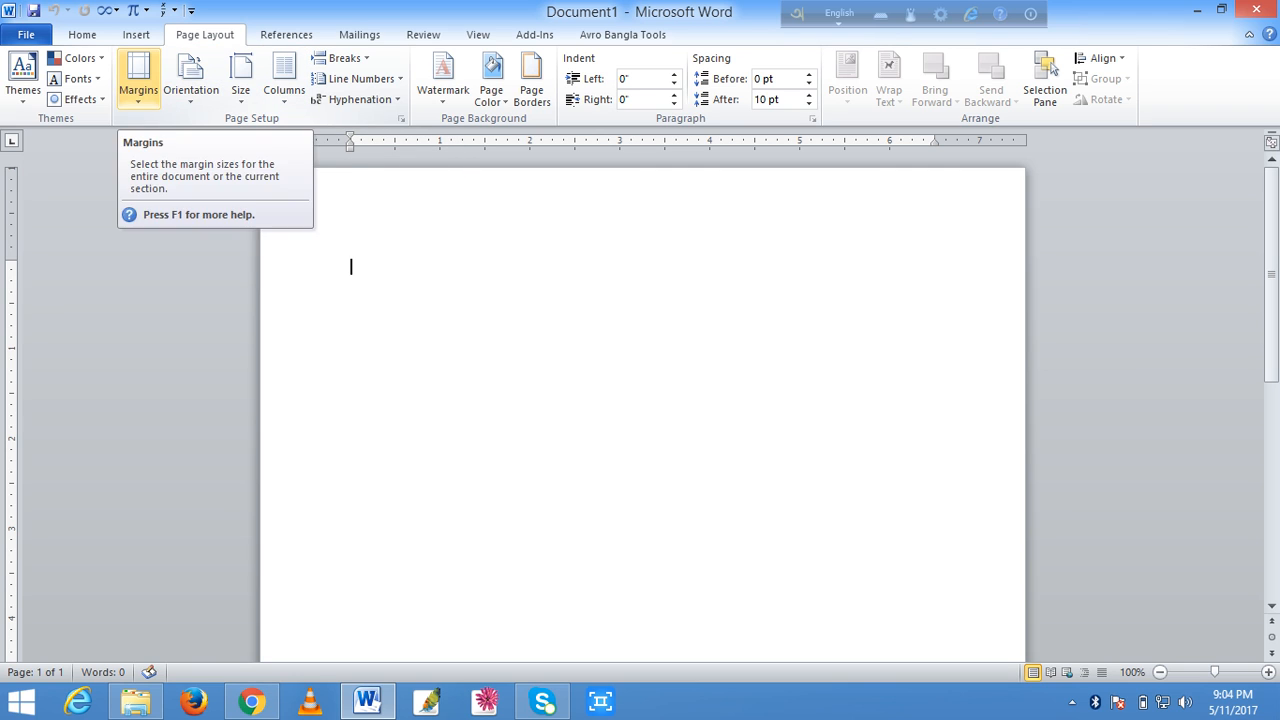
{"action": "left_click", "coordinate": [138, 80]}
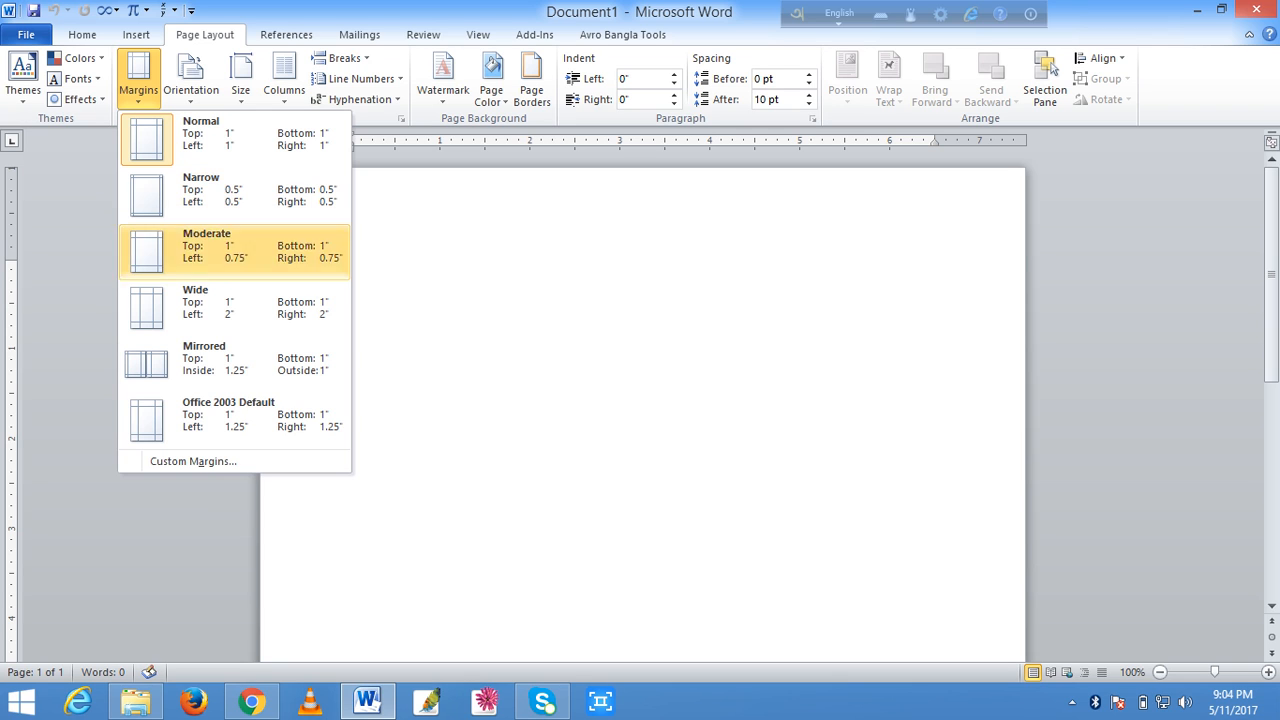
{"action": "left_click", "coordinate": [193, 461]}
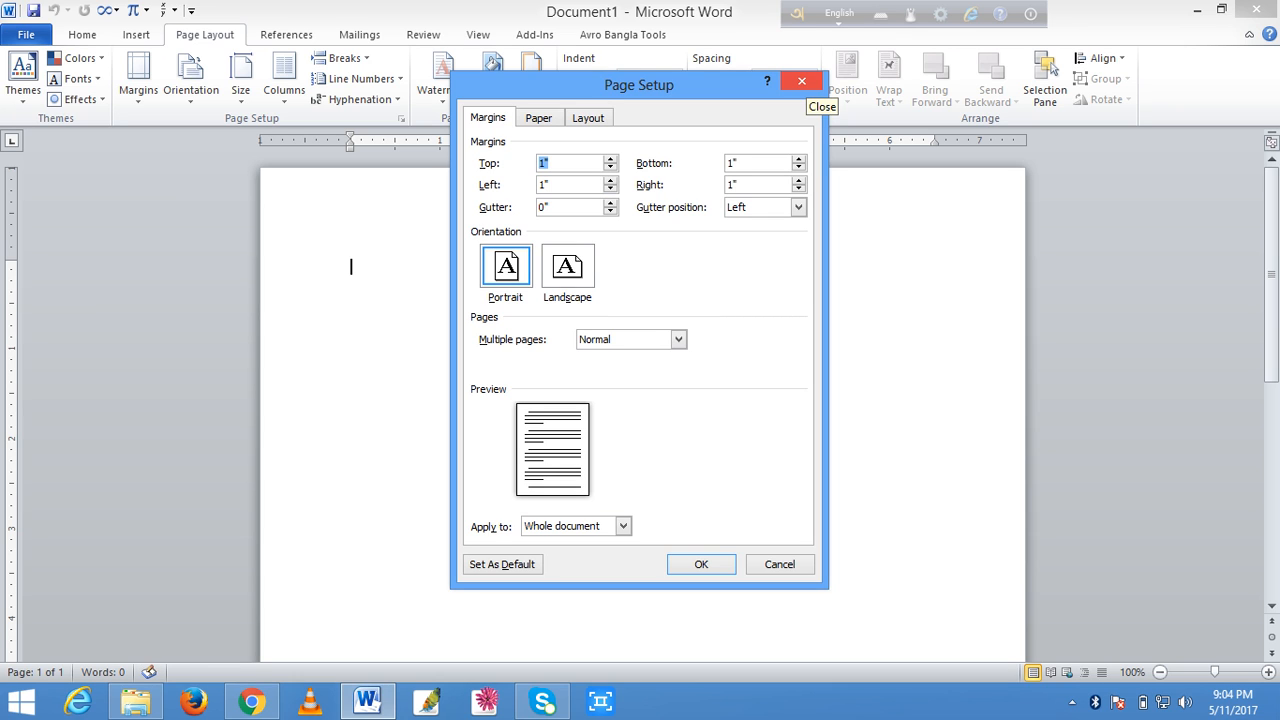
{"action": "left_click", "coordinate": [801, 81]}
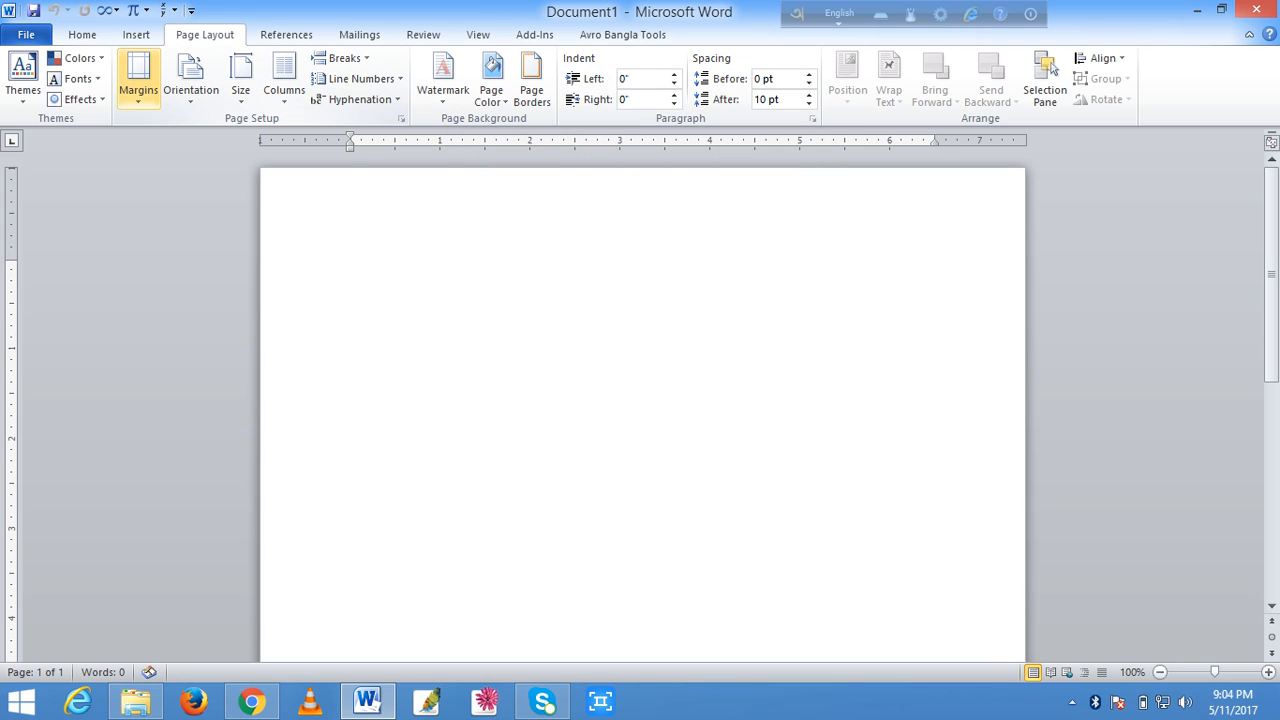
- Apply the Narrow margins (0.5" on every side) and choose Portrait as the page orientation
{"action": "left_click", "coordinate": [138, 85]}
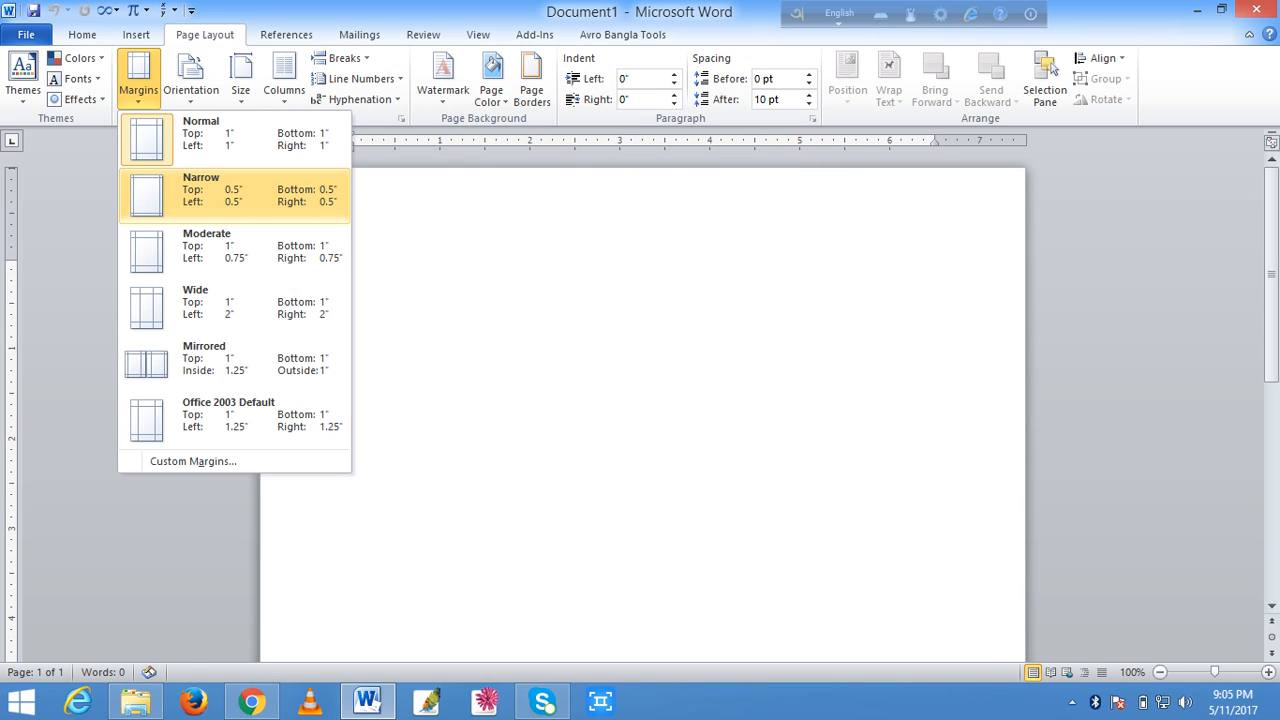
{"action": "left_click", "coordinate": [215, 190]}
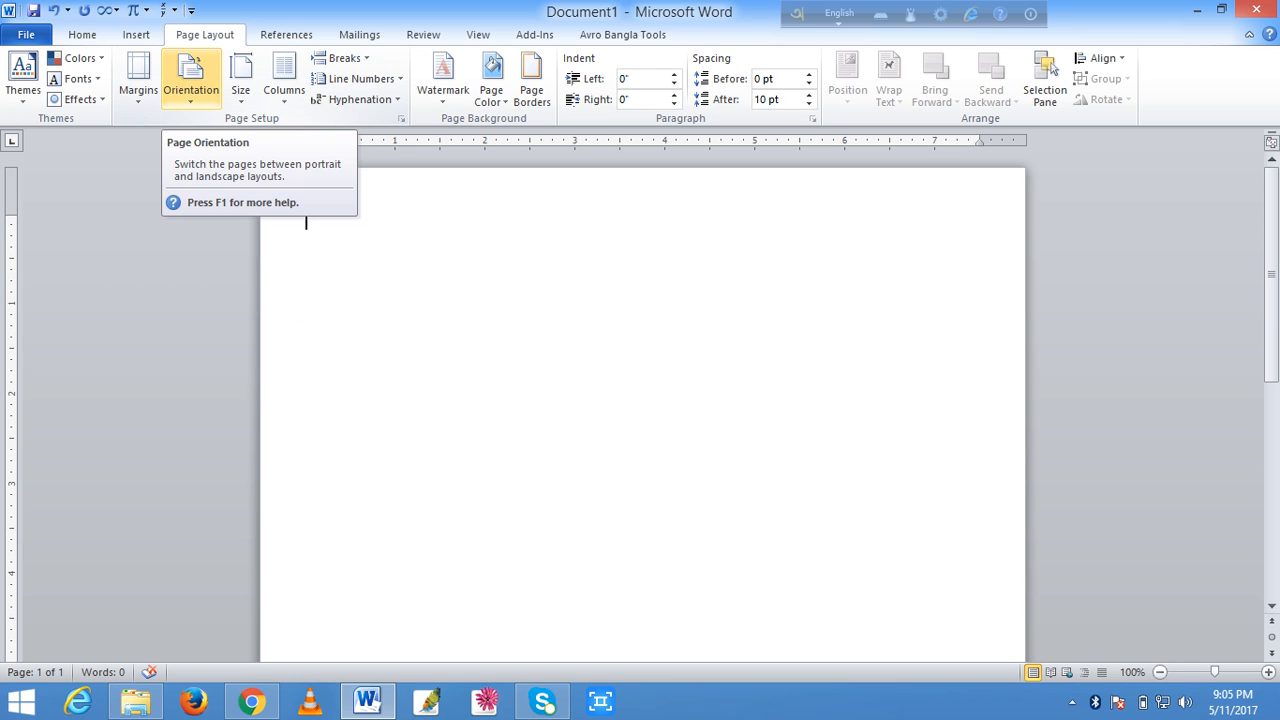
{"action": "left_click", "coordinate": [191, 80]}
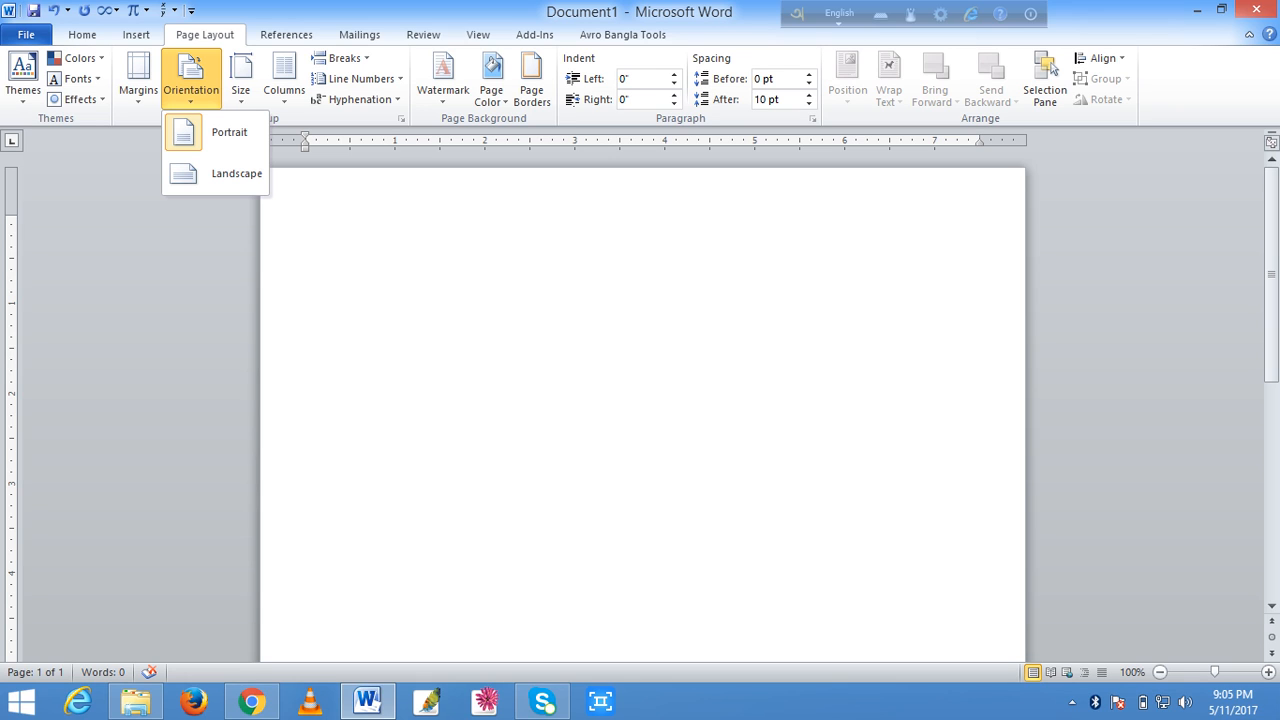
{"action": "left_click", "coordinate": [229, 132]}
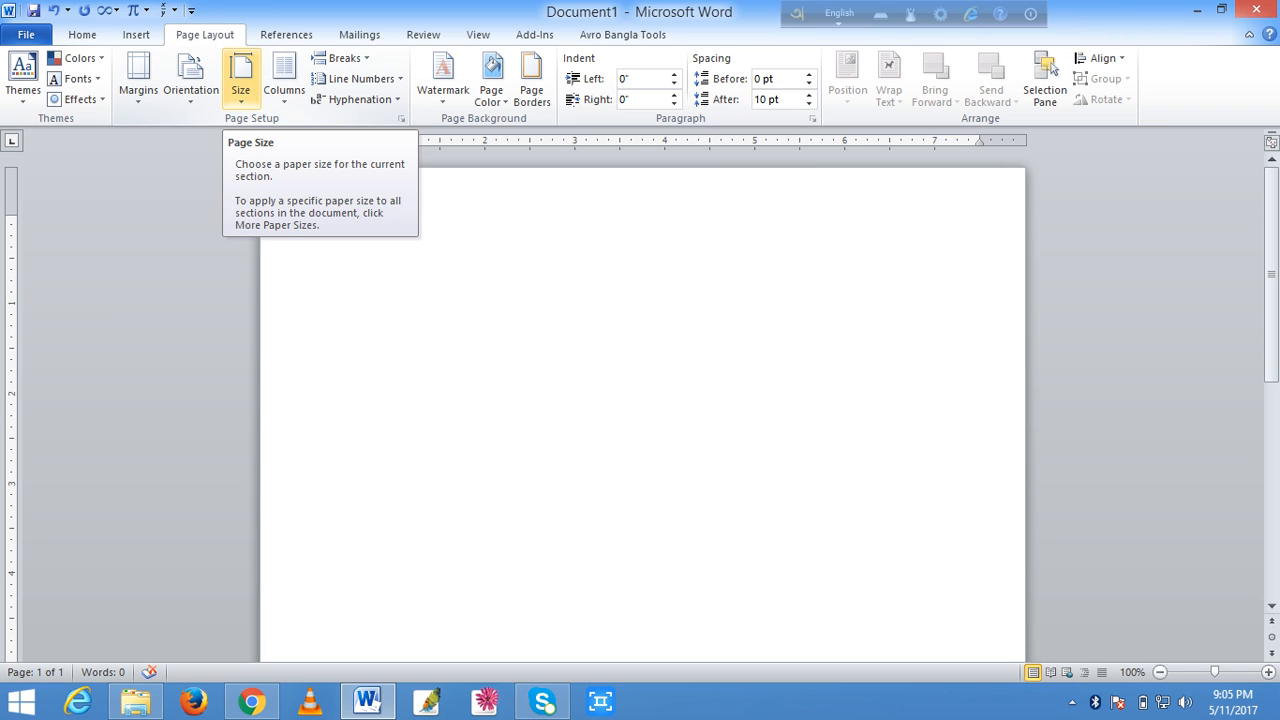
- Set the paper size to A4 (8.27" x 11.69") and divide the page into two columns
{"action": "left_click", "coordinate": [240, 85]}
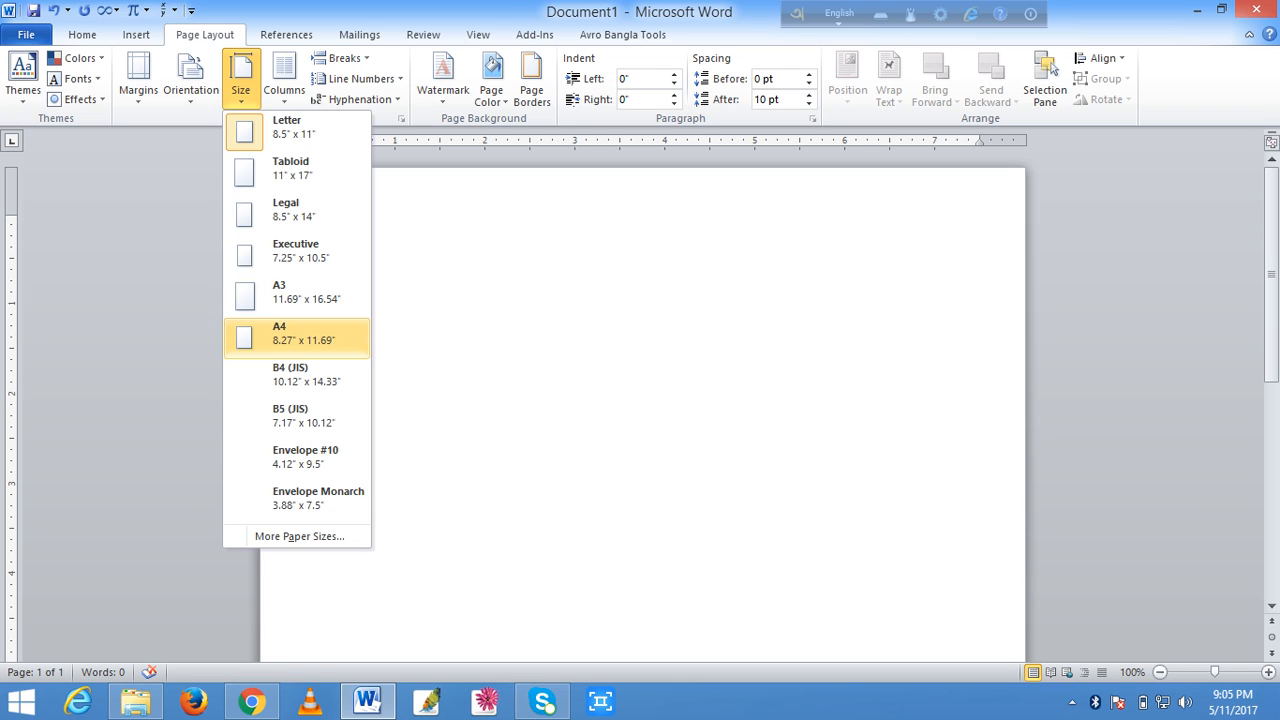
{"action": "left_click", "coordinate": [300, 333]}
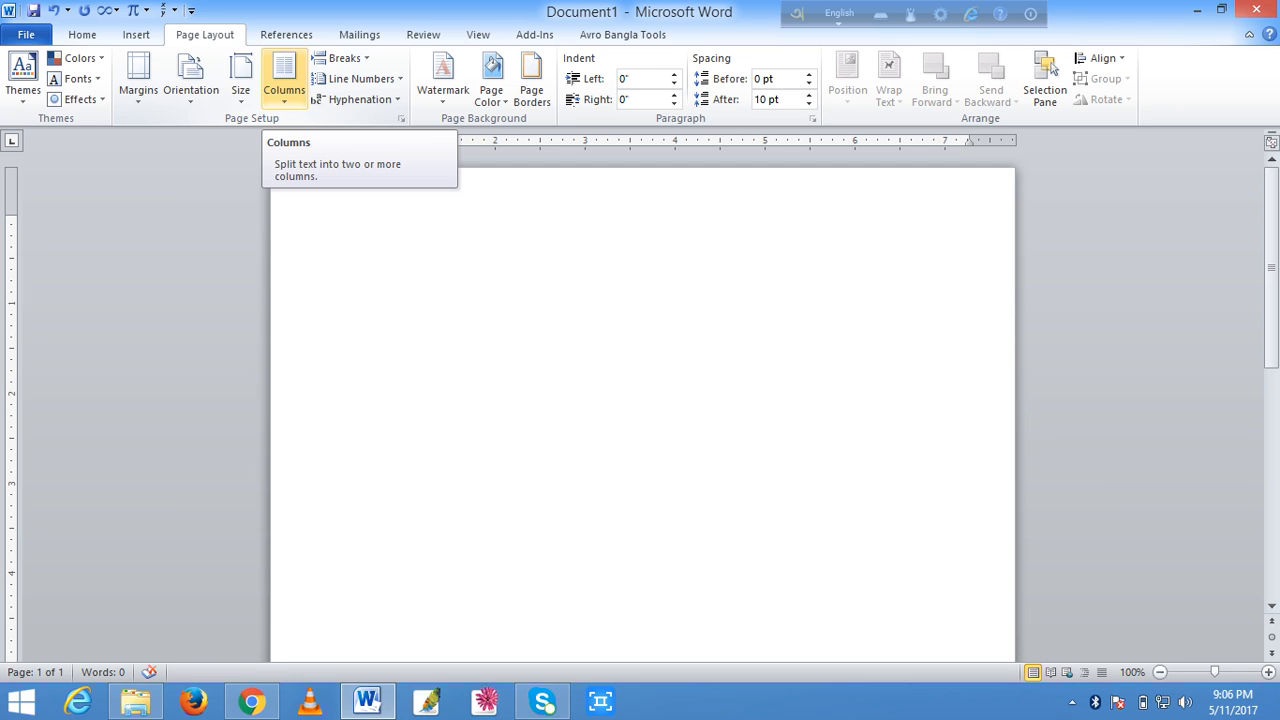
{"action": "left_click", "coordinate": [284, 85]}
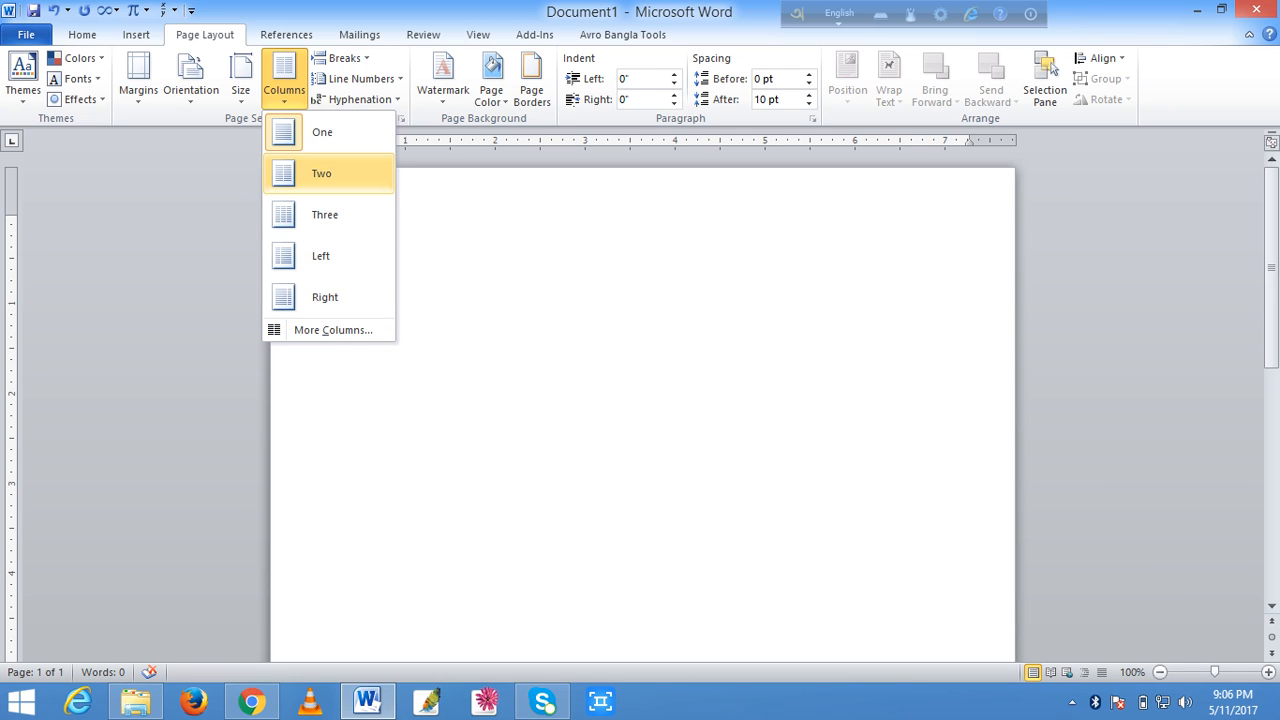
{"action": "left_click", "coordinate": [330, 174]}
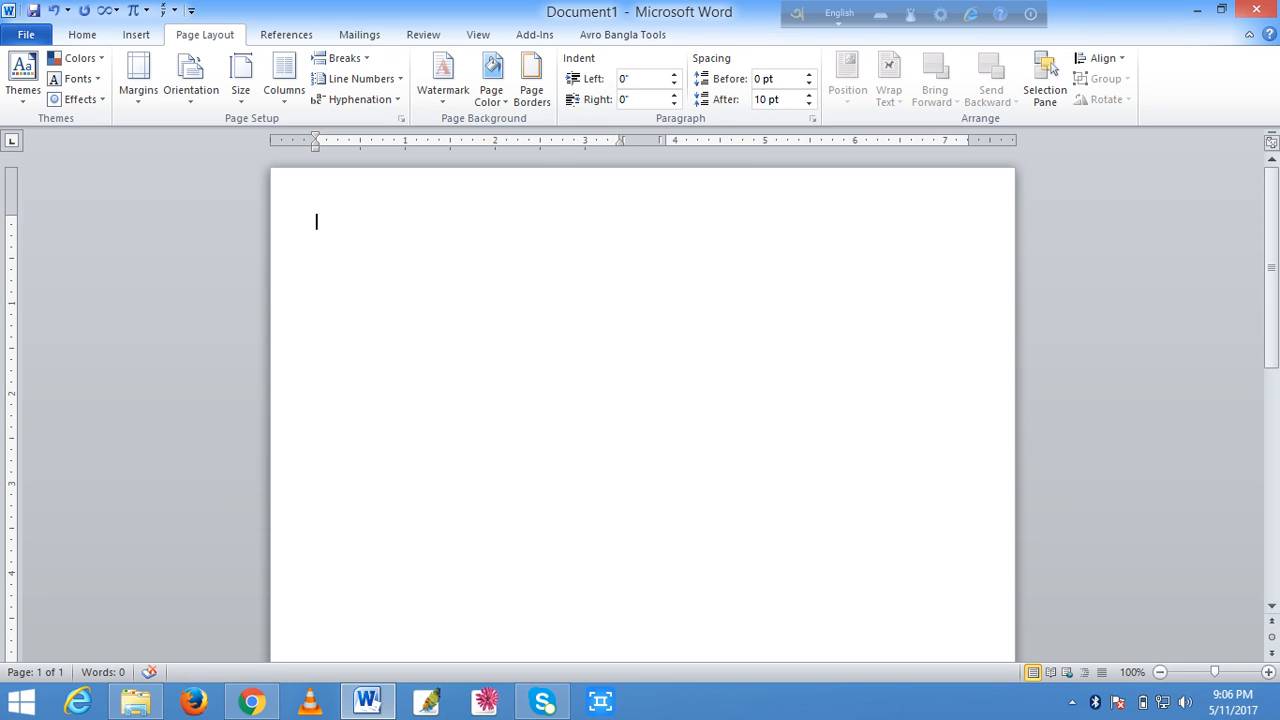
- Fill the first column with a line of filler text starting "slfll" followed by blank lines down to the second column
{"action": "type", "text": "slfllnnnnnnnnnnnnnnnnnnnnnnnnnnnnnnnnnnnnnnnnnnnnnnnn"}
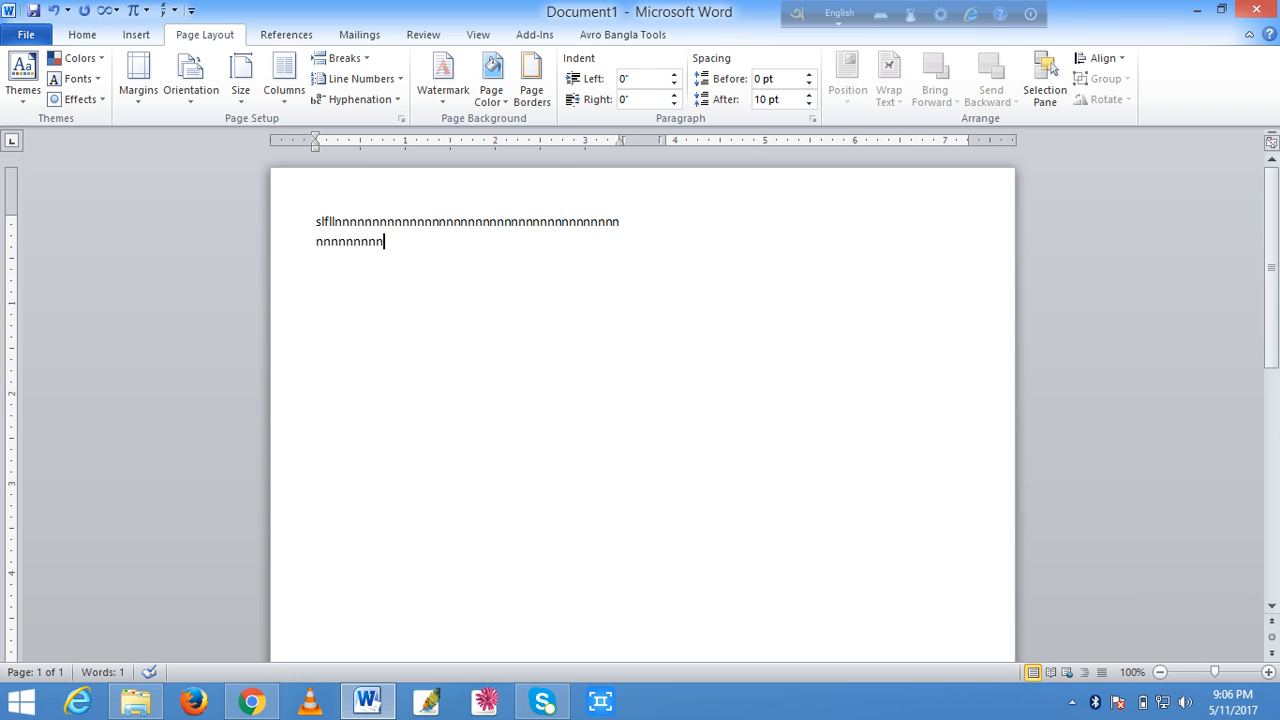
{"action": "key", "text": "Return"}
{"action": "key", "text": "Return"}
{"action": "key", "text": "Return"}
{"action": "key", "text": "Return"}
{"action": "key", "text": "Return"}
{"action": "key", "text": "Return"}
{"action": "key", "text": "Return"}
{"action": "key", "text": "Return"}
{"action": "key", "text": "Return"}
{"action": "key", "text": "Return"}
{"action": "key", "text": "Return"}
{"action": "key", "text": "Return"}
{"action": "key", "text": "Return"}
{"action": "key", "text": "Return"}
{"action": "key", "text": "Return"}
{"action": "key", "text": "Return"}
{"action": "key", "text": "Return"}
{"action": "key", "text": "Return"}
{"action": "key", "text": "Return"}
{"action": "key", "text": "Return"}
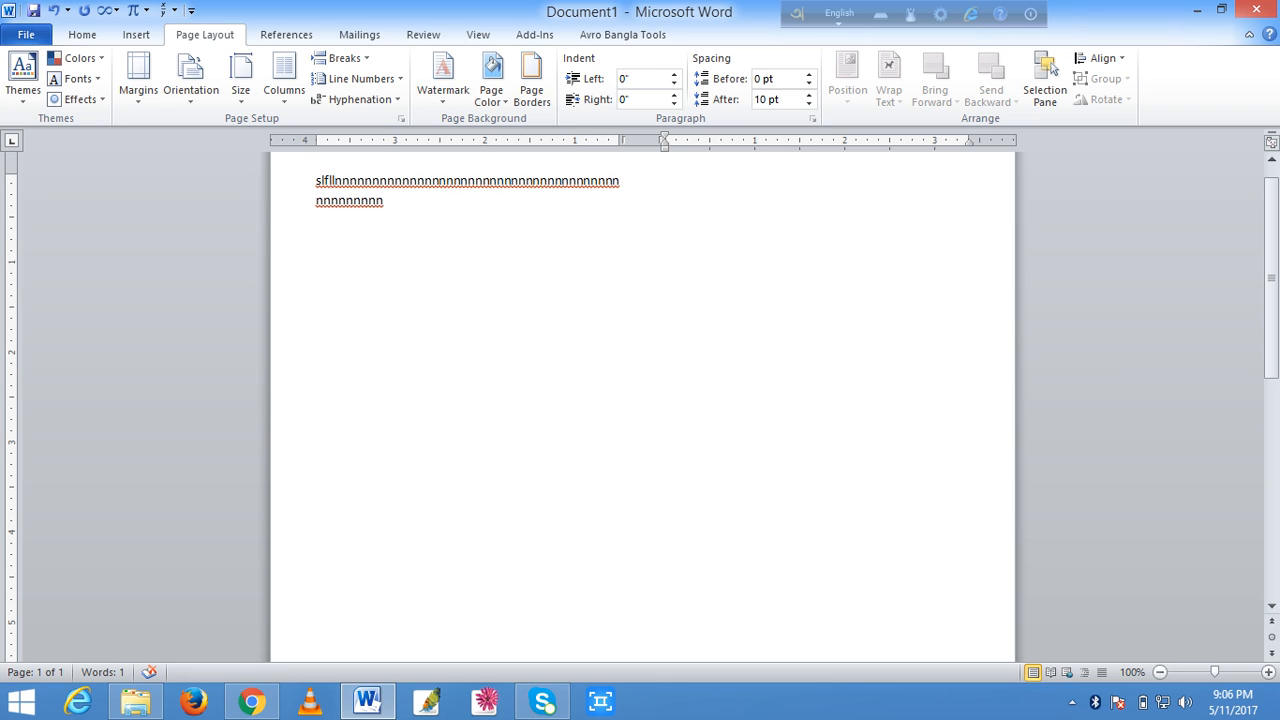
- Enter "dfsf" at the start of the second column and delete all of the document's text
{"action": "left_click", "coordinate": [666, 181]}
{"action": "type", "text": "dfsf"}
{"action": "key", "text": "ctrl+a"}
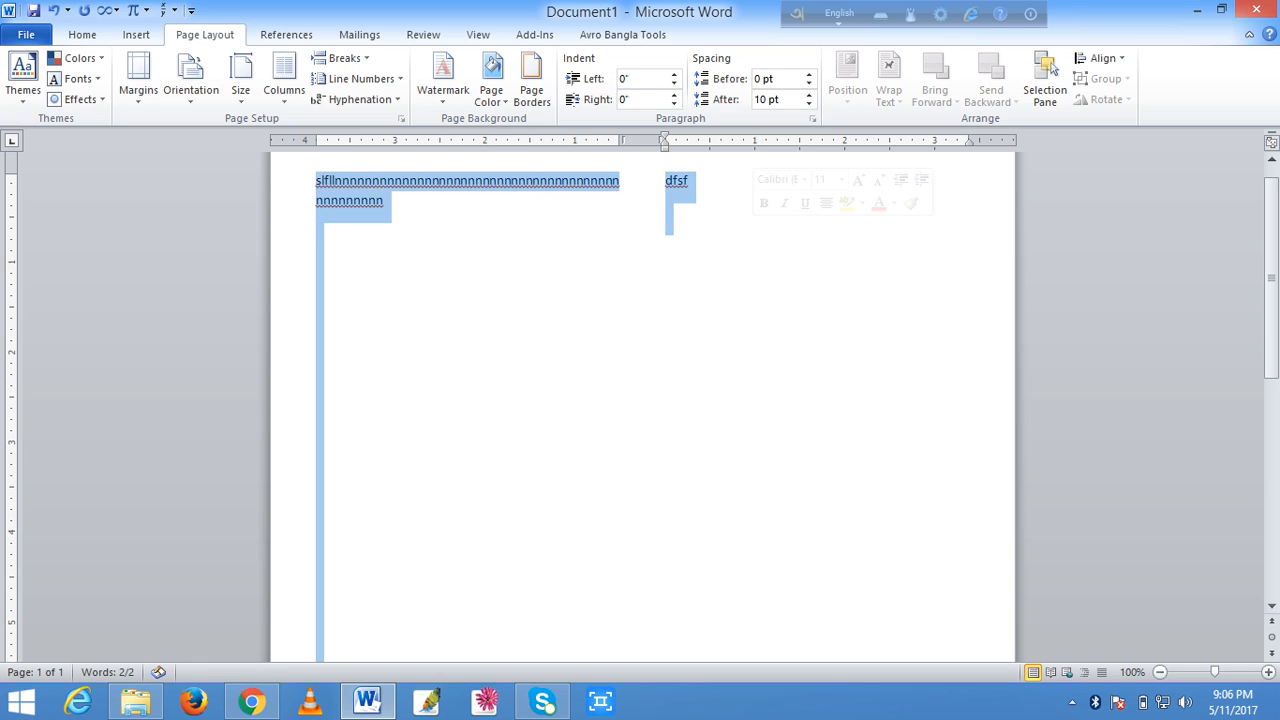
{"action": "key", "text": "Delete"}
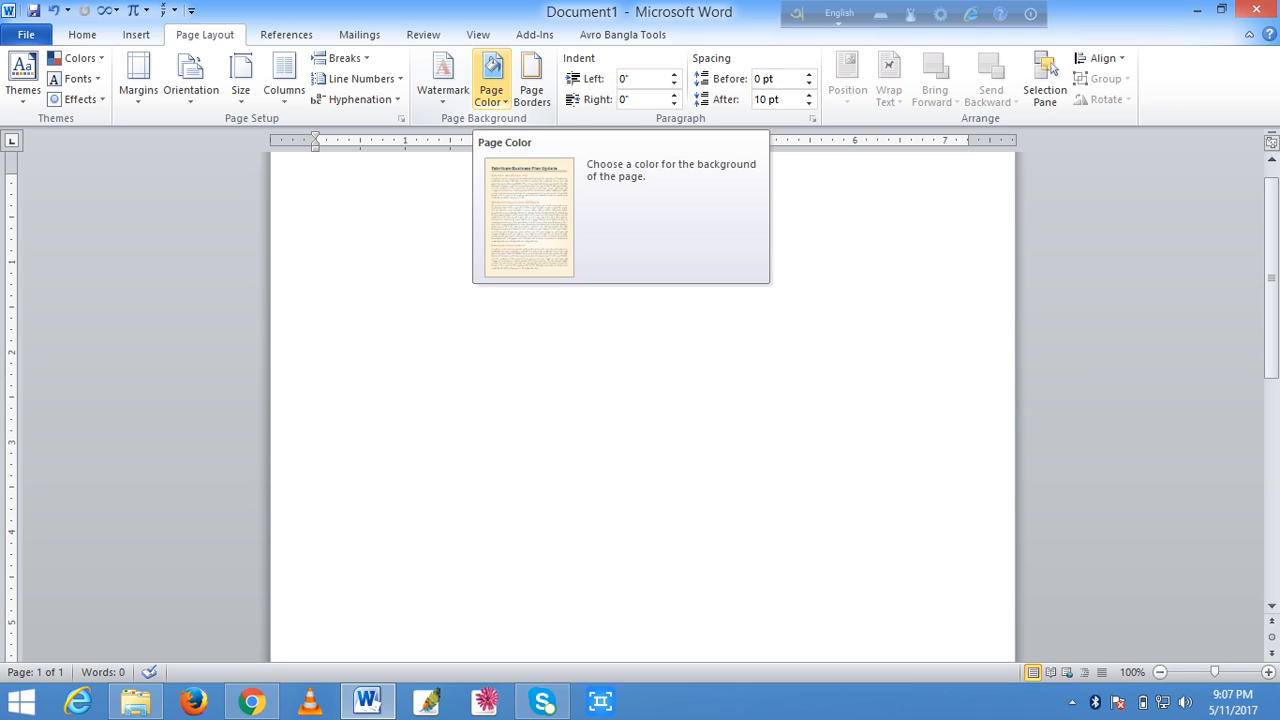
- View the page color choices and apply an umbrella art page border to the whole document
{"action": "left_click", "coordinate": [491, 85]}
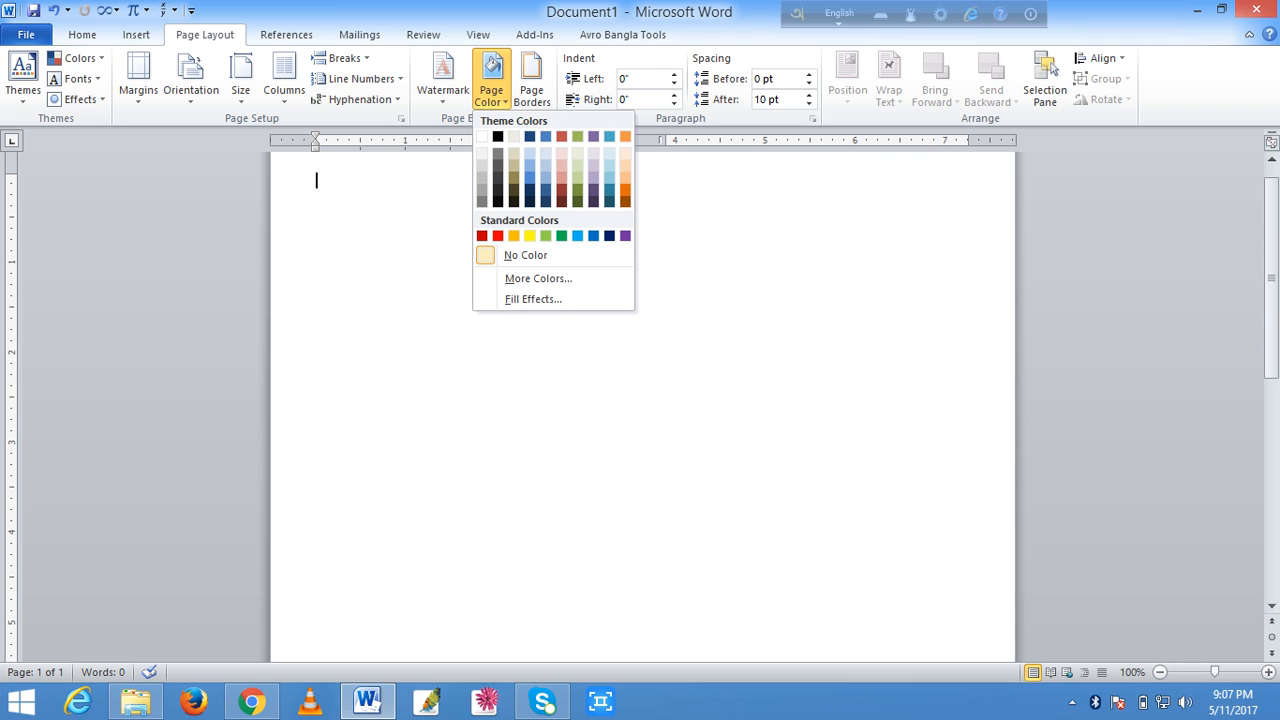
{"action": "left_click", "coordinate": [532, 80]}
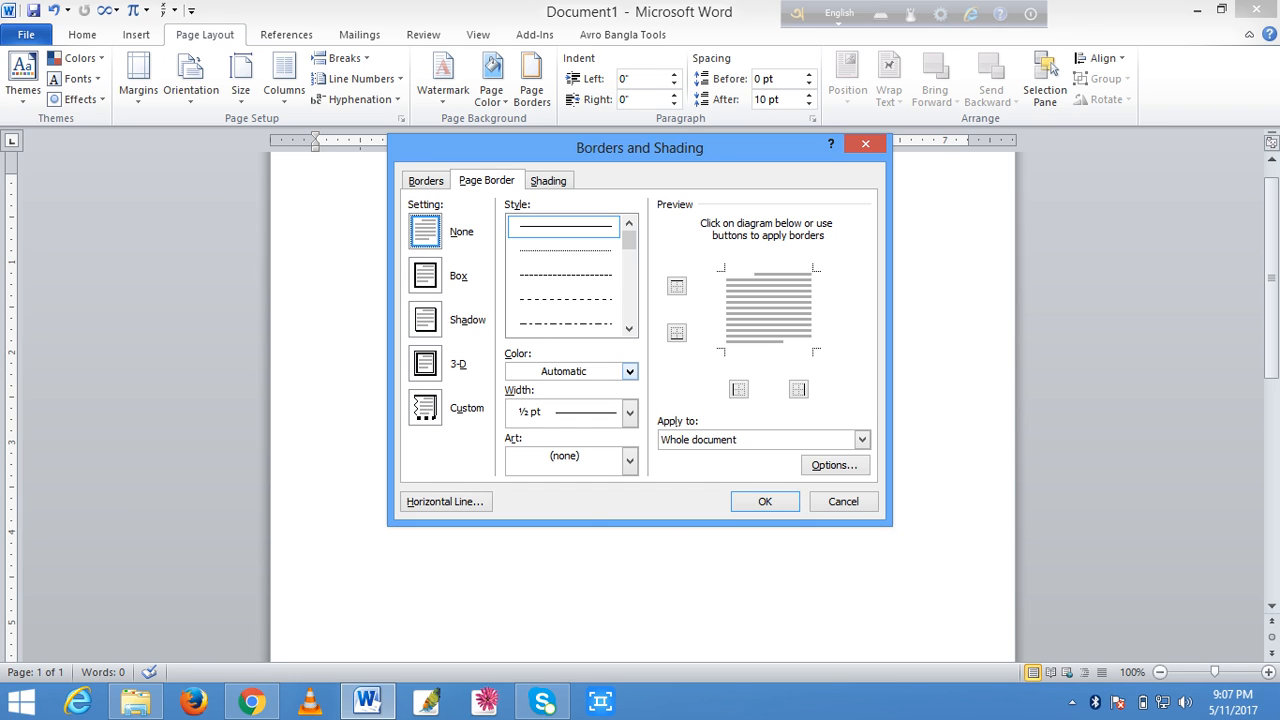
{"action": "left_click", "coordinate": [630, 371]}
{"action": "left_click", "coordinate": [630, 371]}
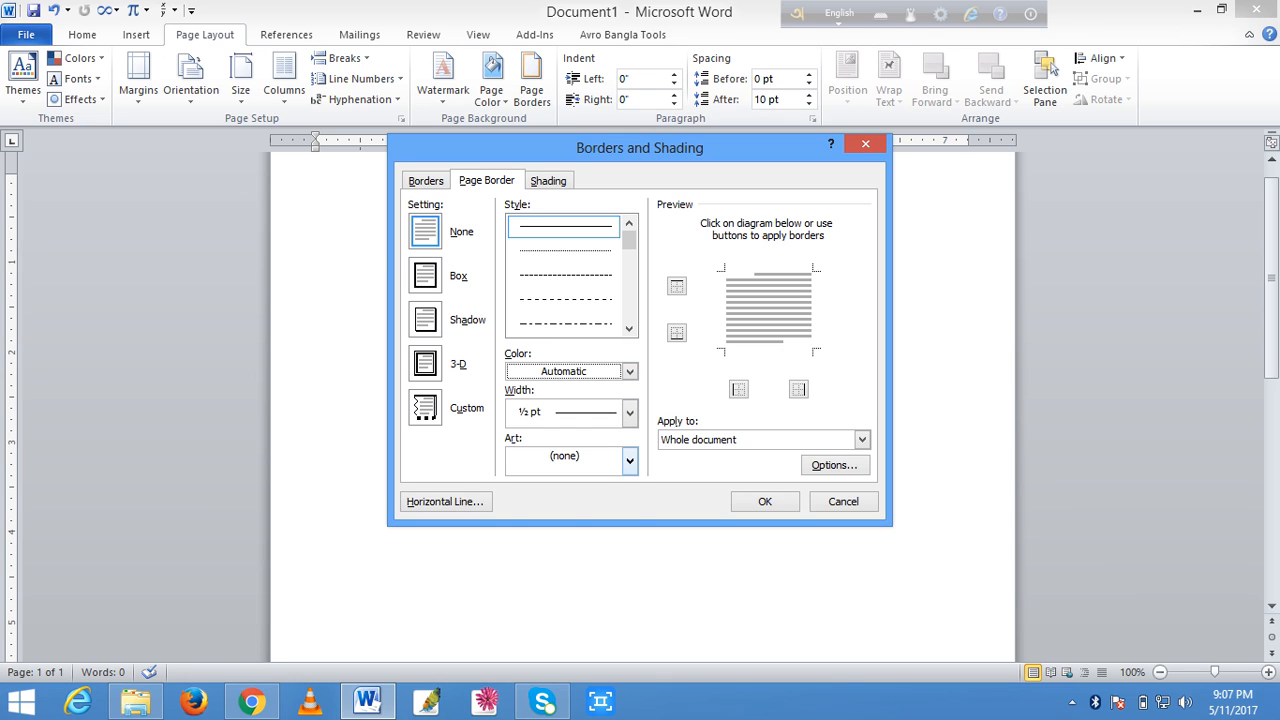
{"action": "left_click", "coordinate": [630, 460]}
{"action": "left_click_drag", "start_coordinate": [630, 500], "coordinate": [630, 537]}
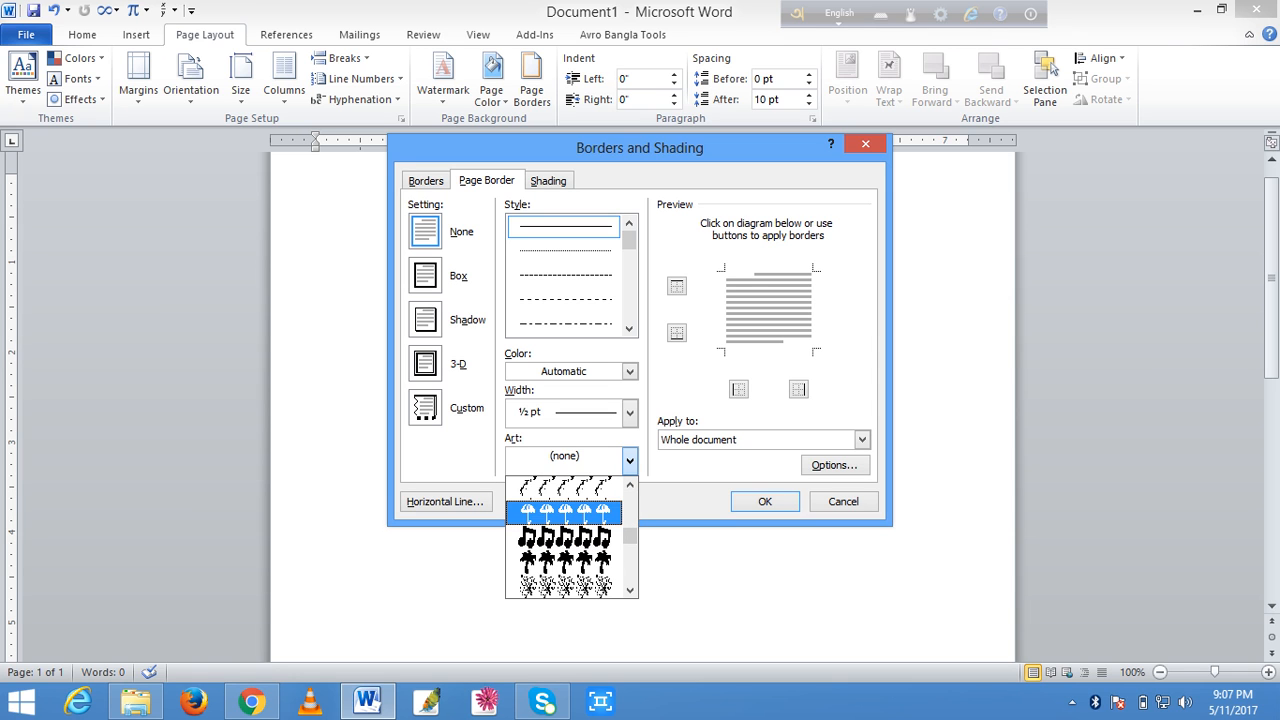
{"action": "left_click", "coordinate": [565, 512]}
{"action": "left_click", "coordinate": [765, 501]}
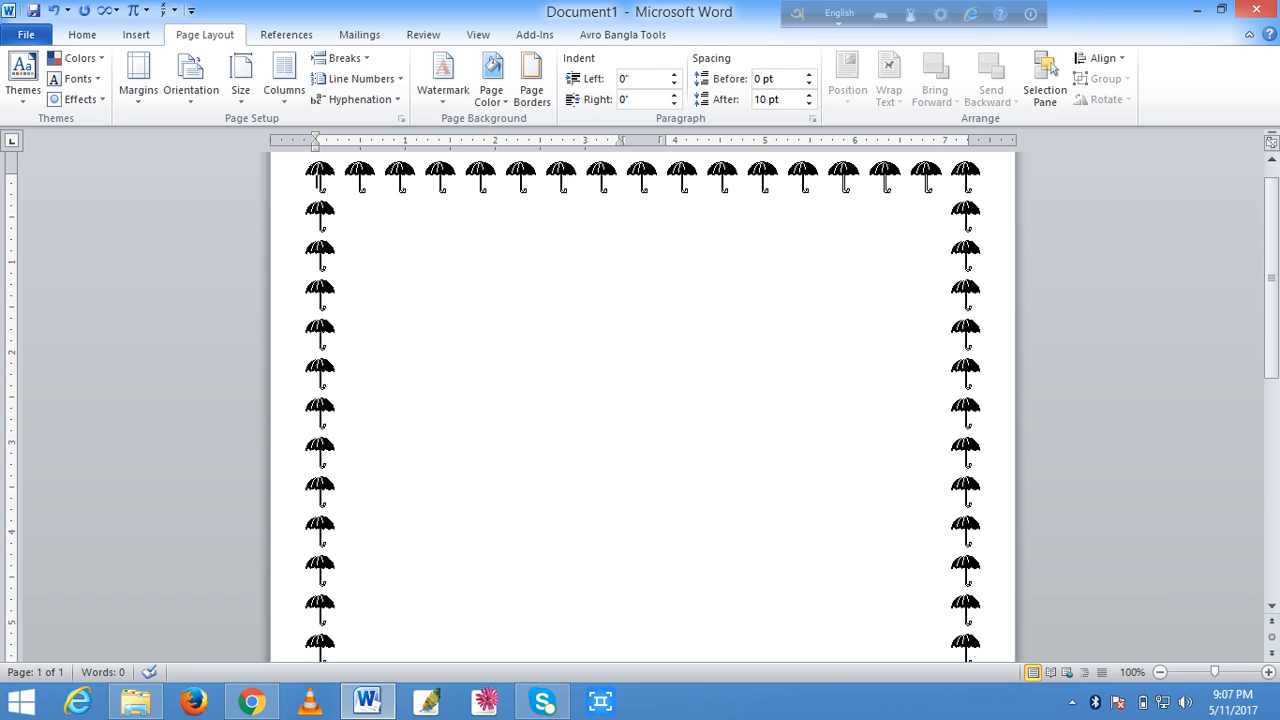
- View the paper sizes without changing them and set the page layout to one column
{"action": "left_click", "coordinate": [240, 90]}
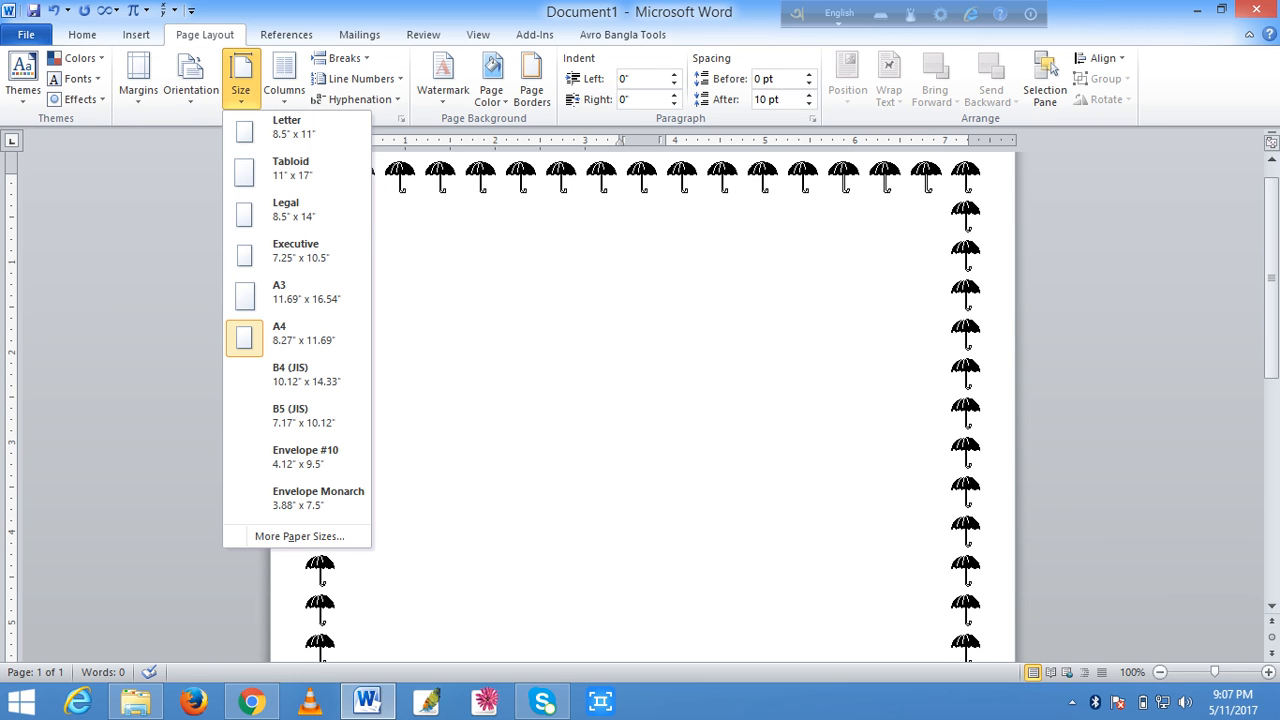
{"action": "left_click", "coordinate": [284, 90]}
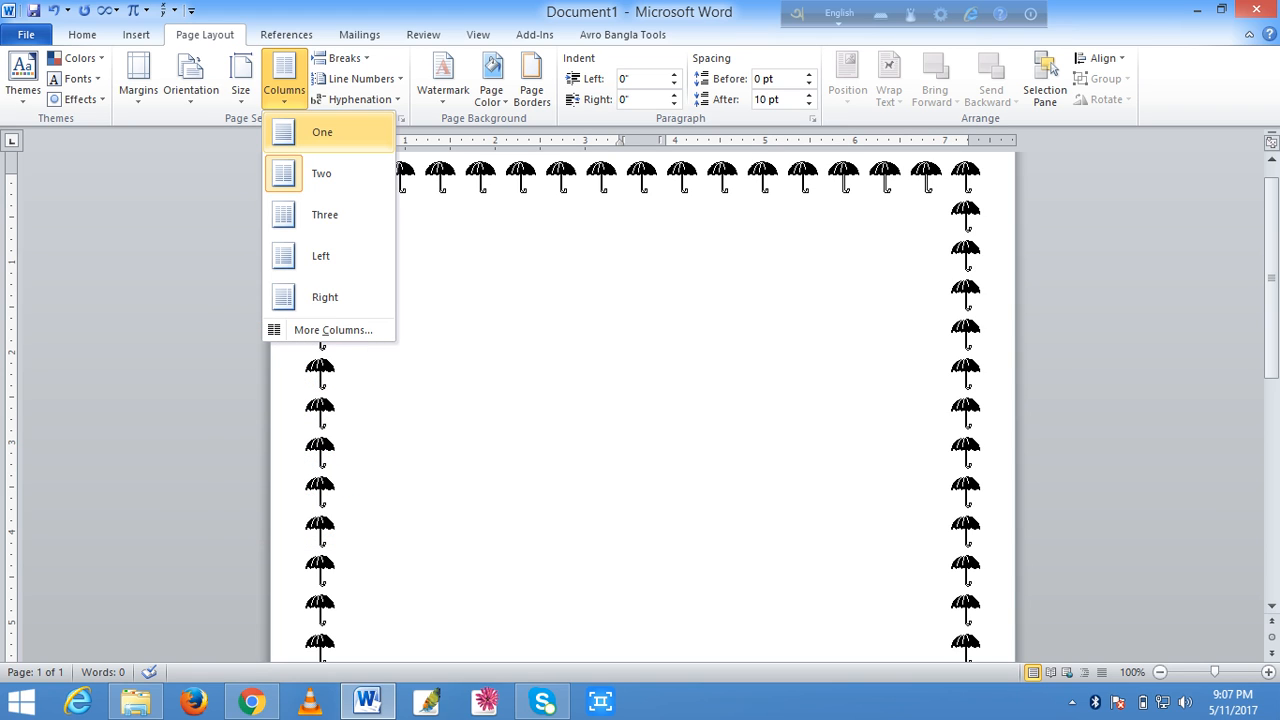
{"action": "left_click", "coordinate": [320, 132]}
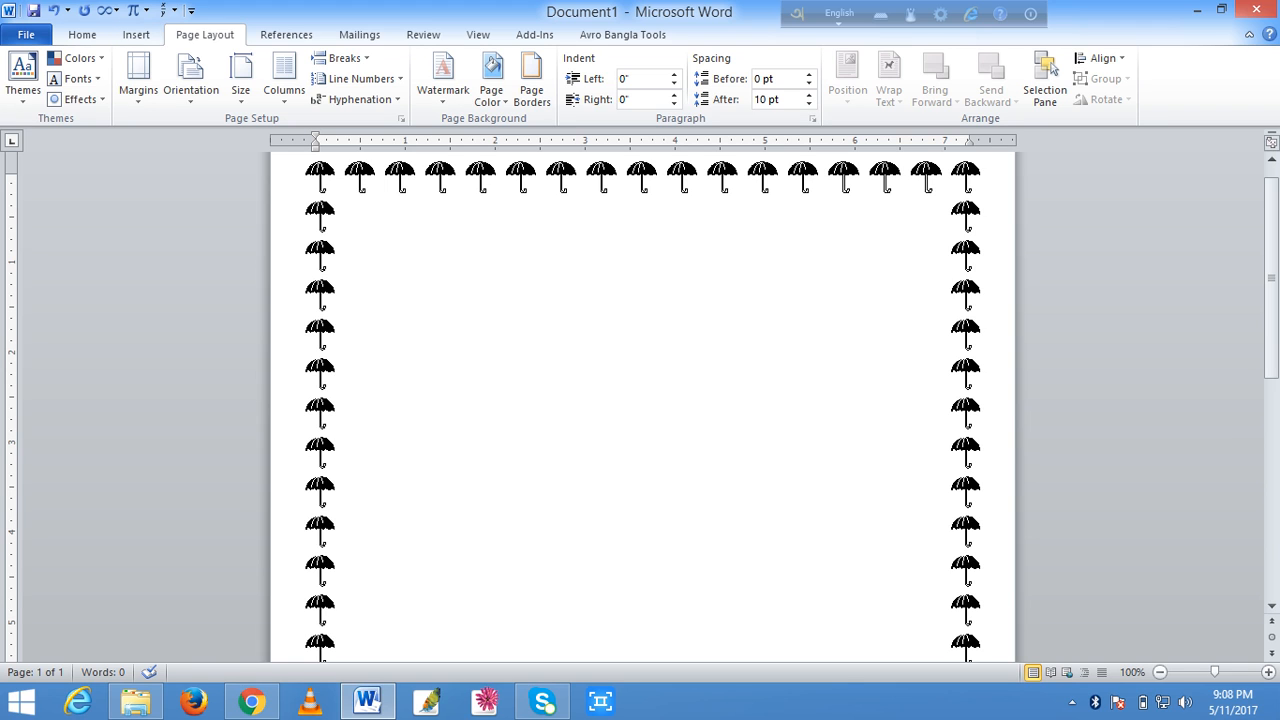
- Insert a table with 56 columns and 42 rows, and delete it again
{"action": "left_click", "coordinate": [136, 34]}
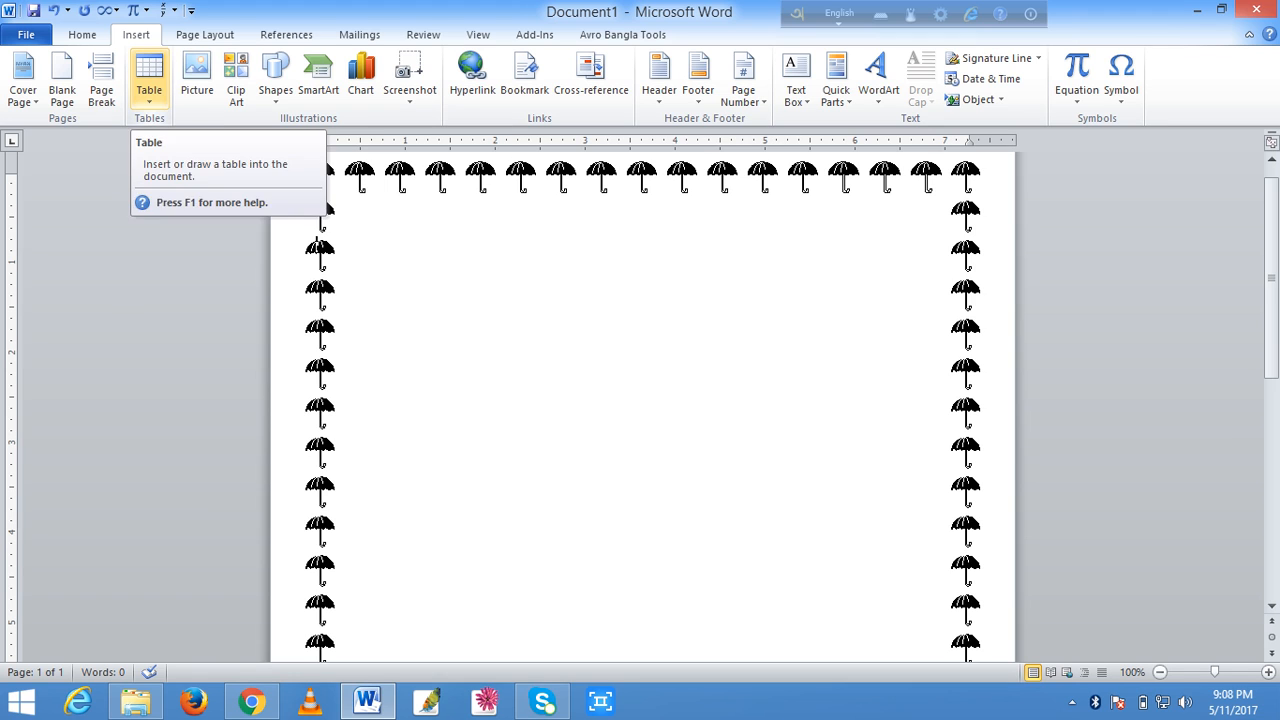
{"action": "left_click", "coordinate": [149, 78]}
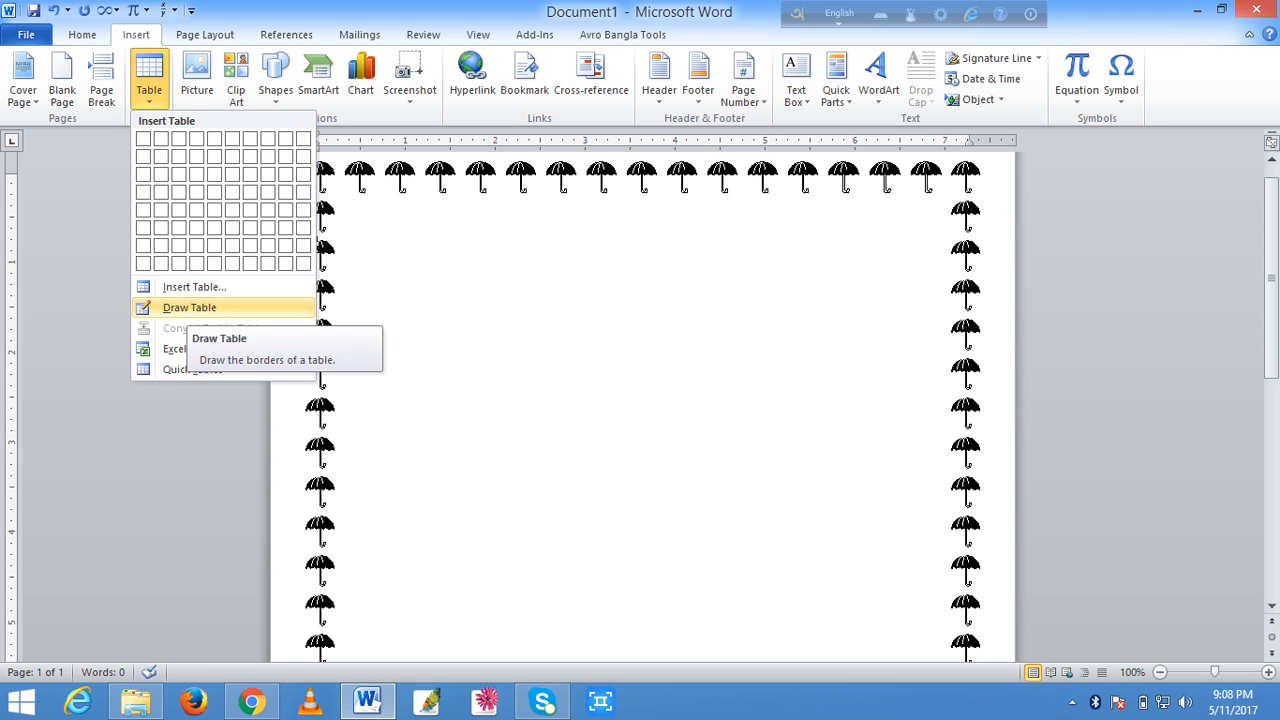
{"action": "left_click", "coordinate": [189, 307]}
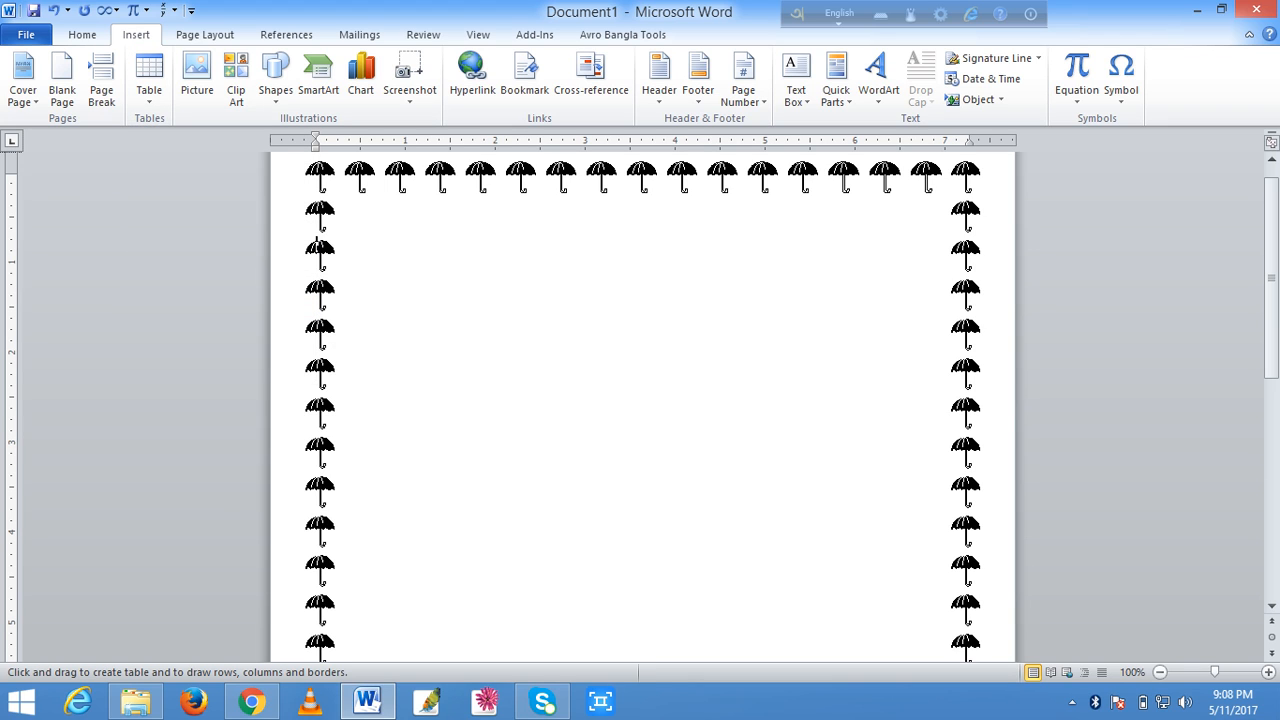
{"action": "left_click", "coordinate": [149, 80]}
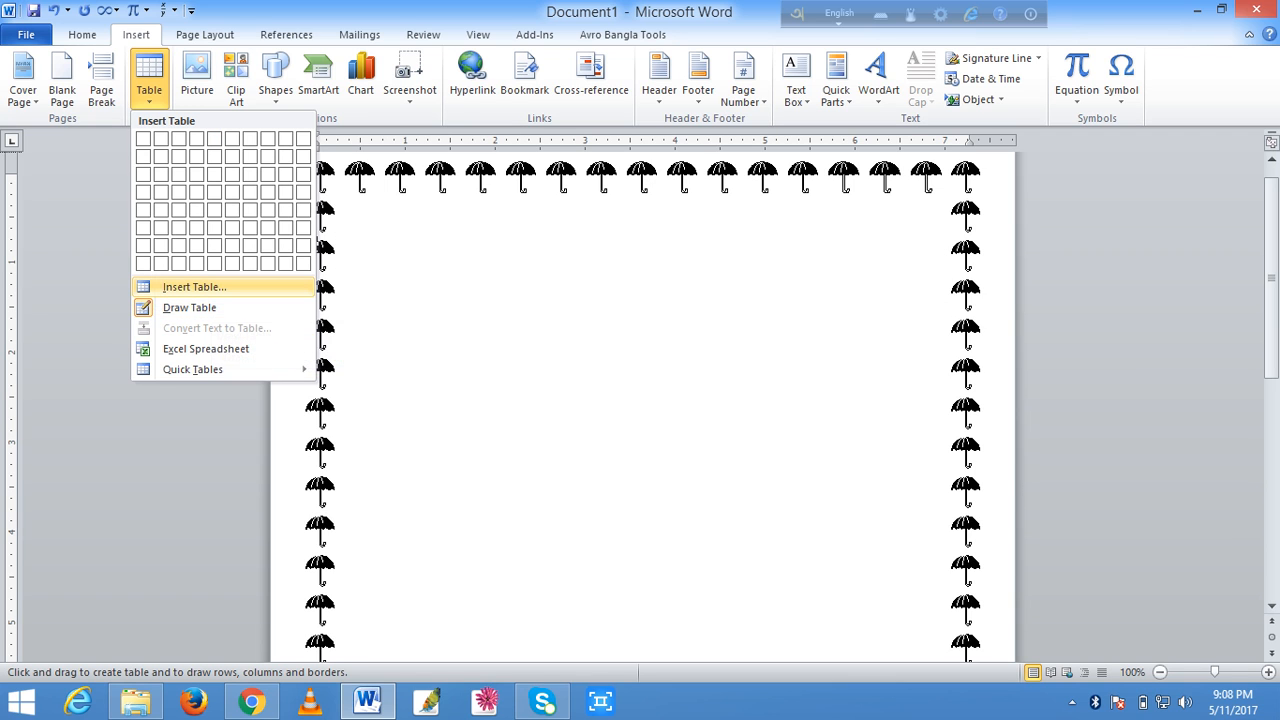
{"action": "left_click", "coordinate": [194, 287]}
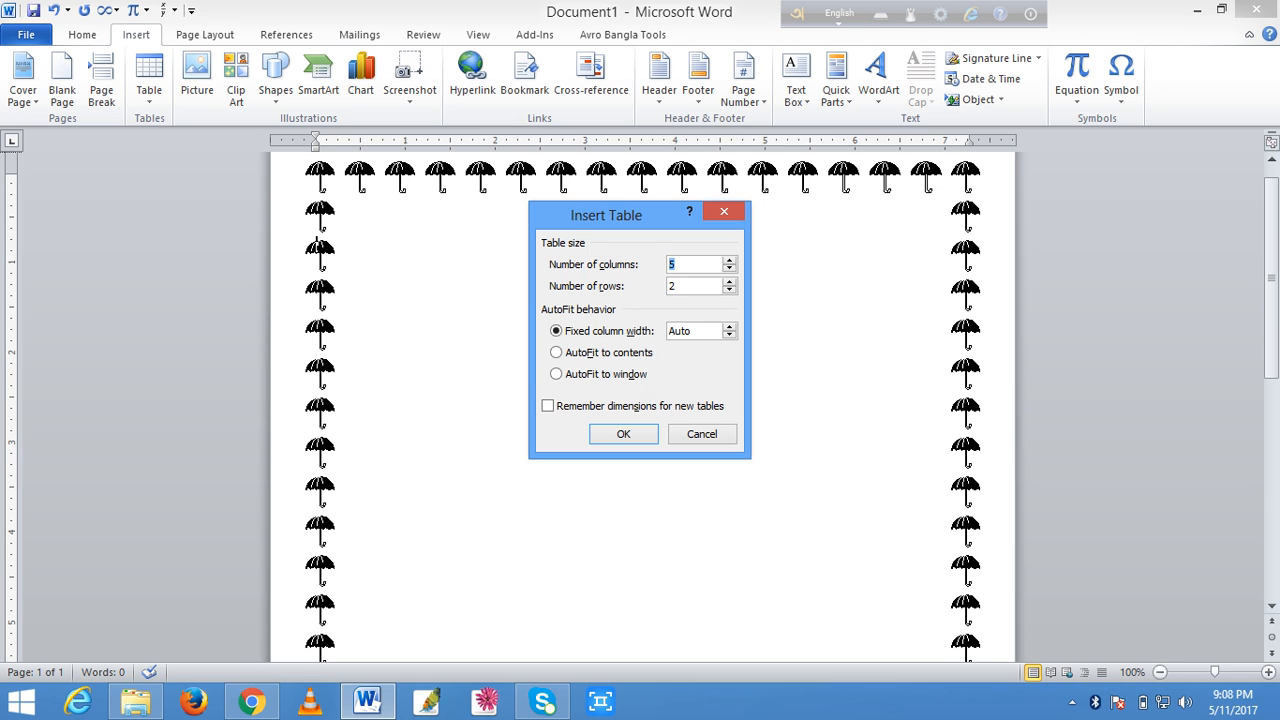
{"action": "type", "text": "56"}
{"action": "key", "text": "Tab"}
{"action": "type", "text": "42"}
{"action": "key", "text": "Return"}
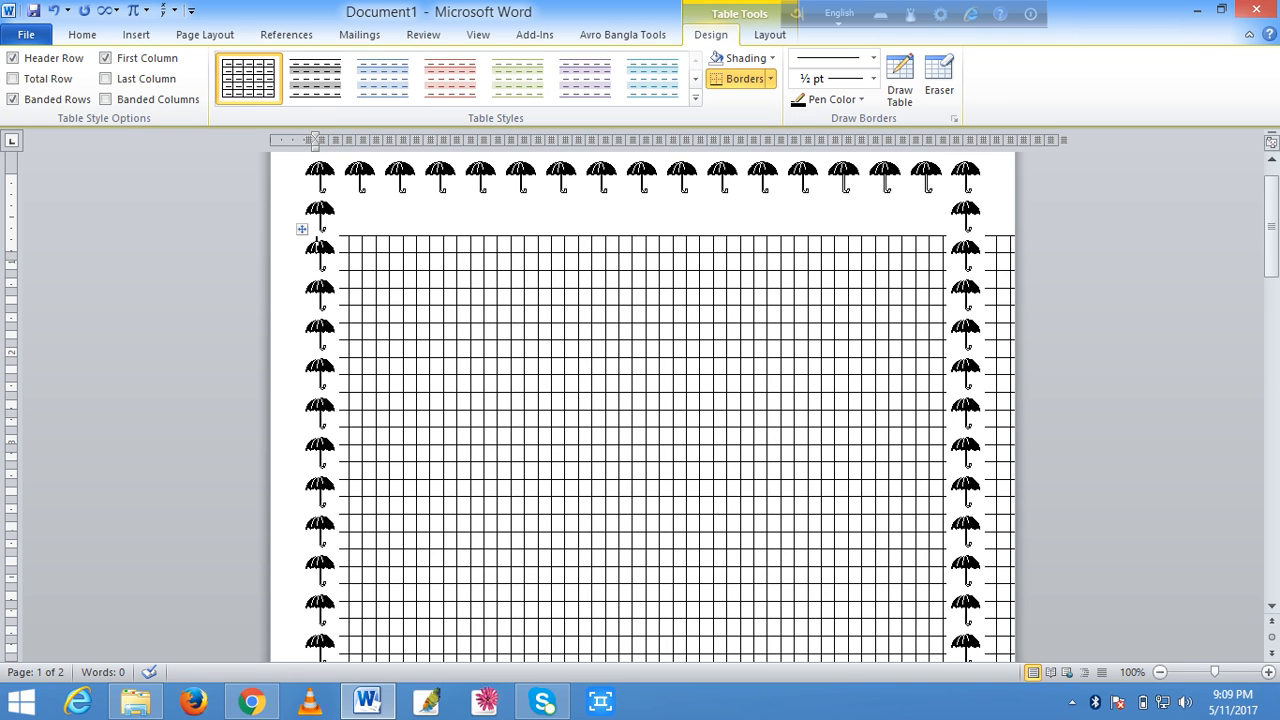
{"action": "key", "text": "ctrl+a"}
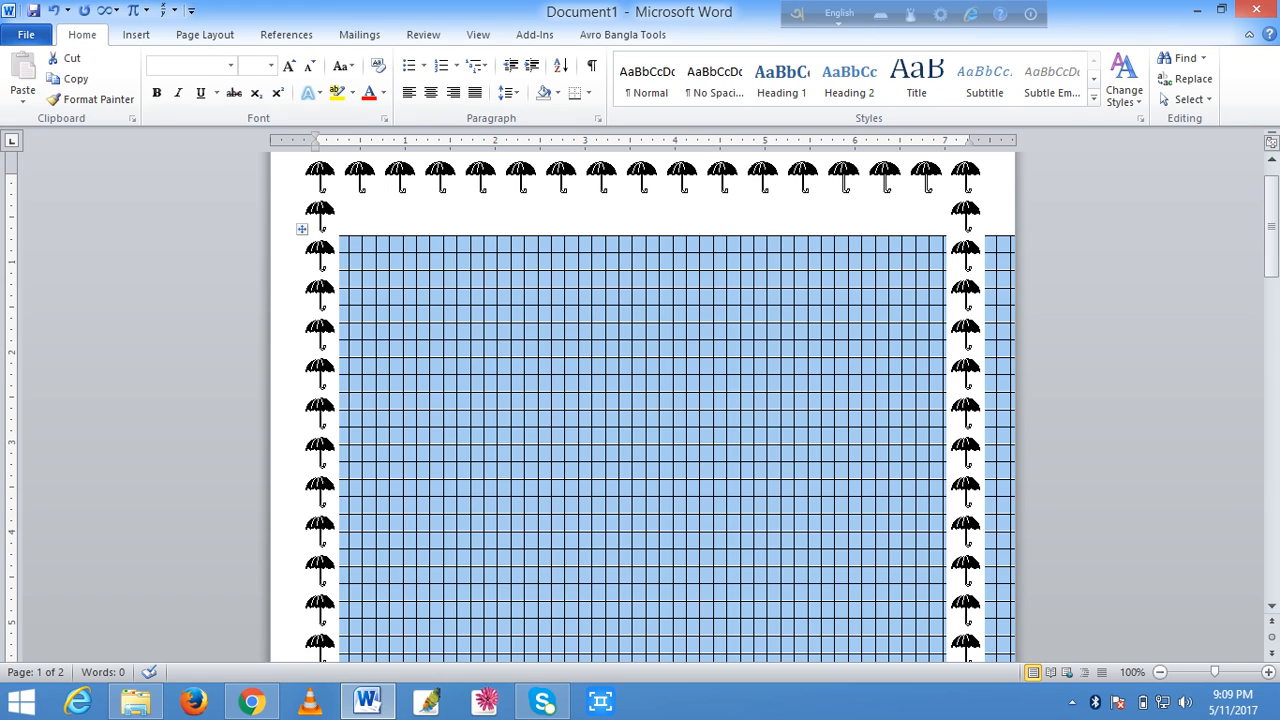
{"action": "key", "text": "Delete"}
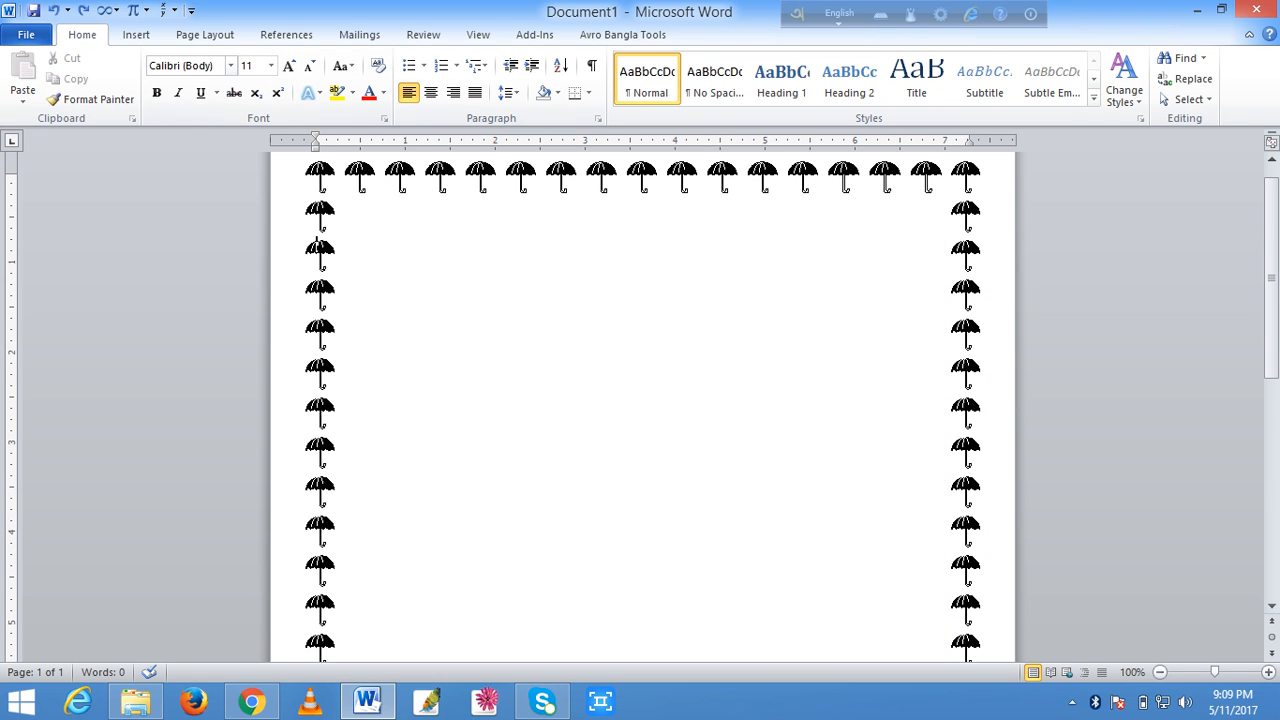
- Insert the built-in Blank header and close header and footer editing
{"action": "left_click", "coordinate": [136, 35]}
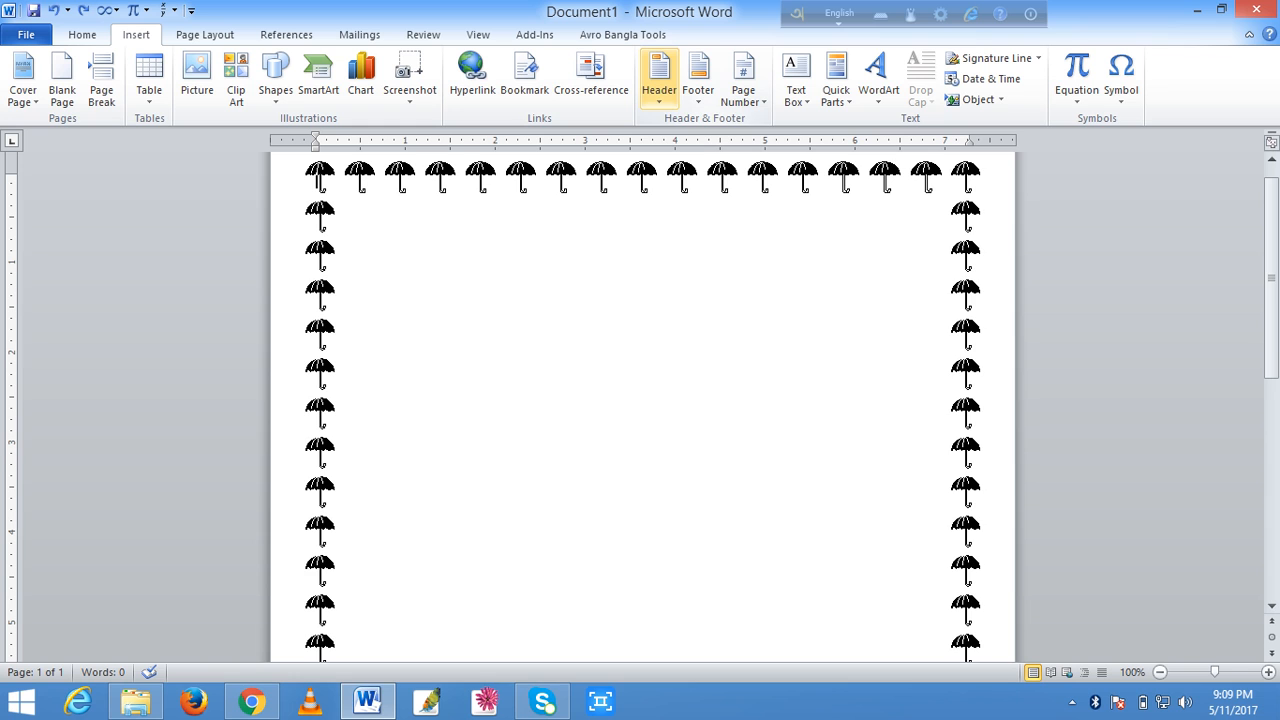
{"action": "left_click", "coordinate": [659, 75]}
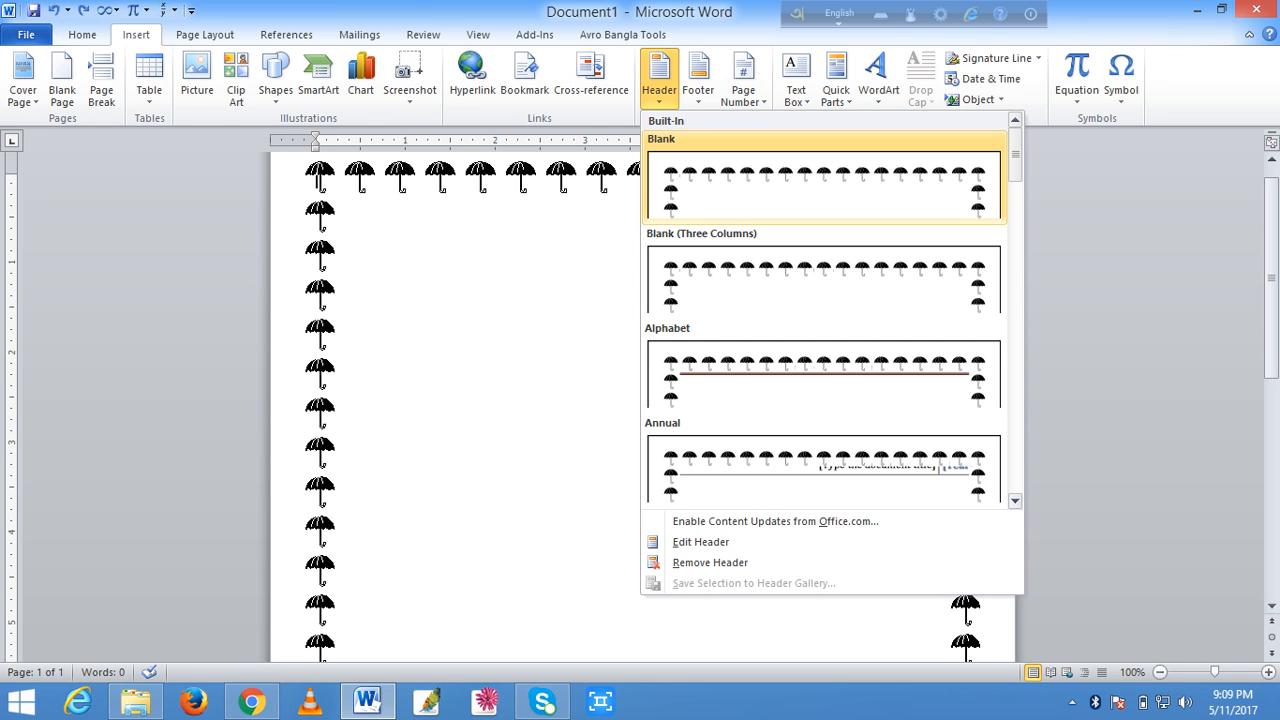
{"action": "left_click", "coordinate": [822, 185]}
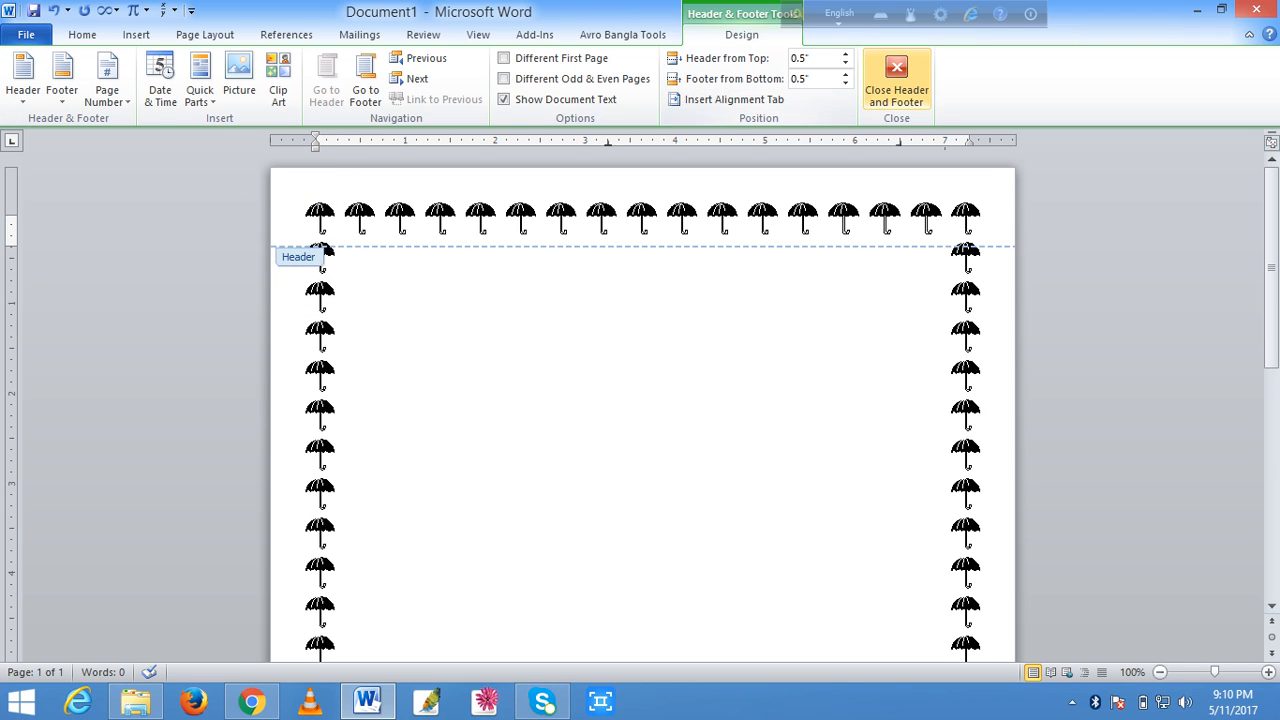
{"action": "left_click", "coordinate": [896, 80]}
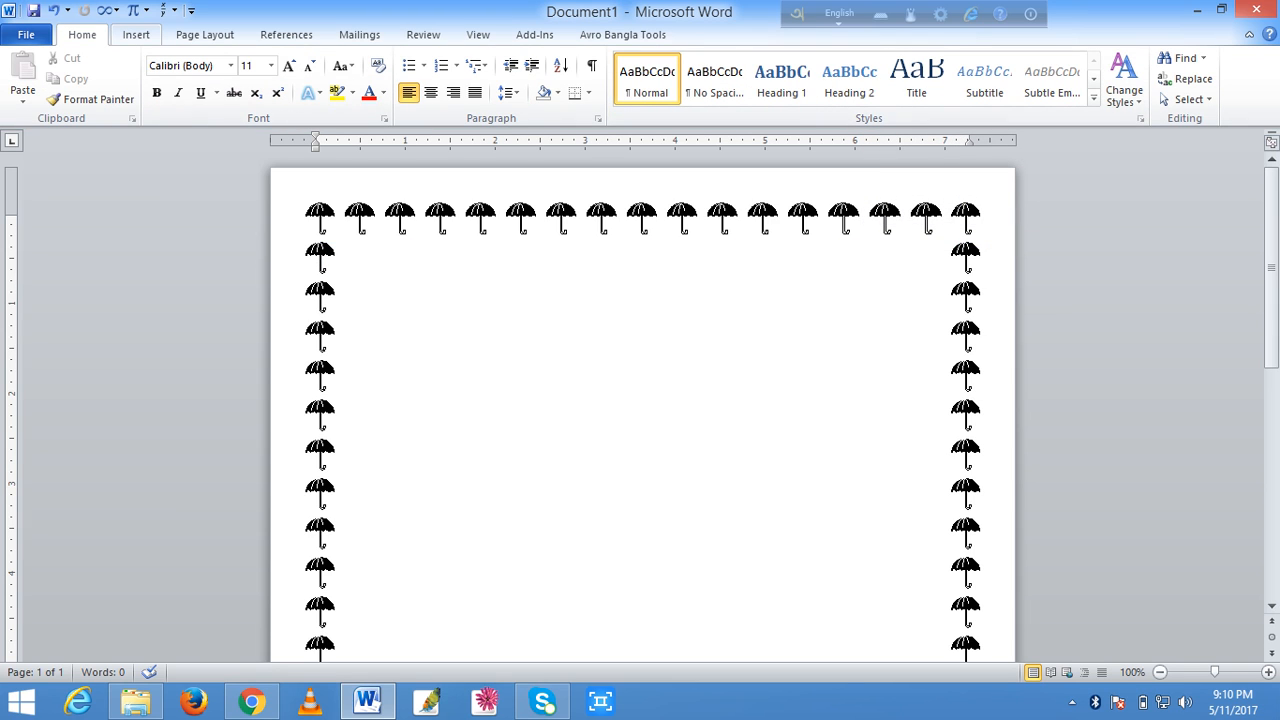
- Insert an empty equation and view the subscript and superscript structures without adding one
{"action": "left_click", "coordinate": [136, 34]}
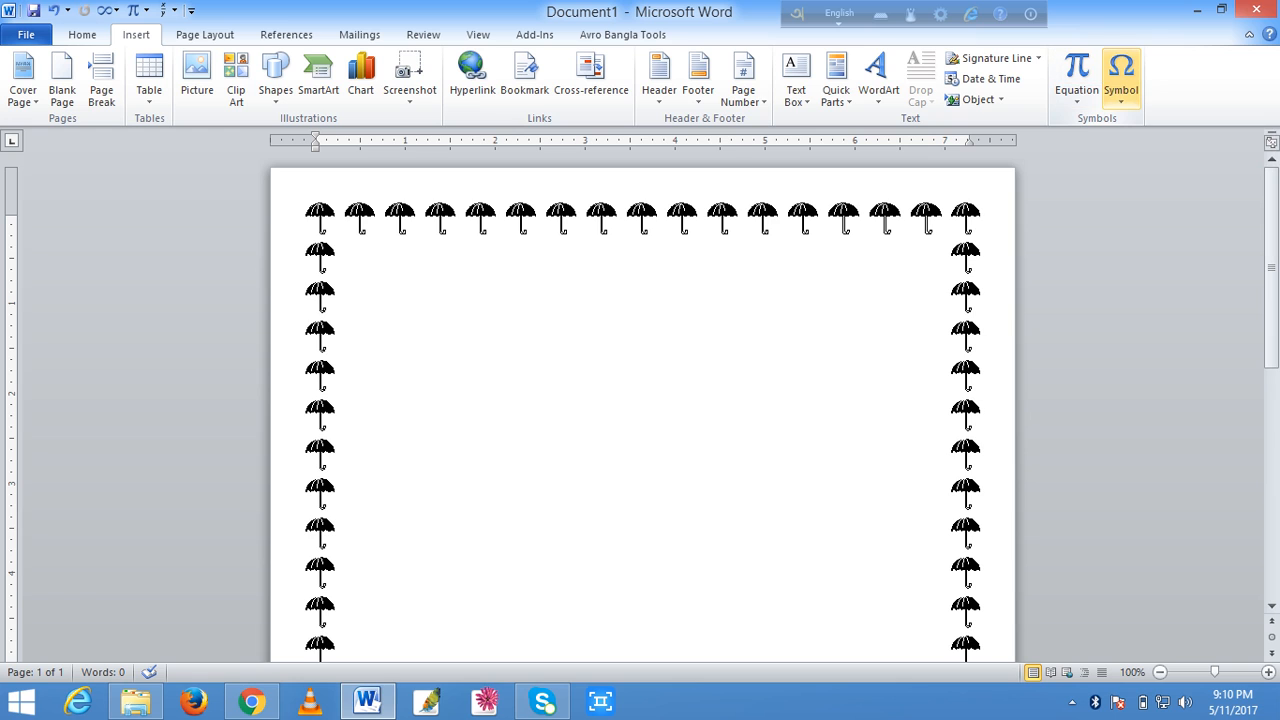
{"action": "left_click", "coordinate": [1076, 80]}
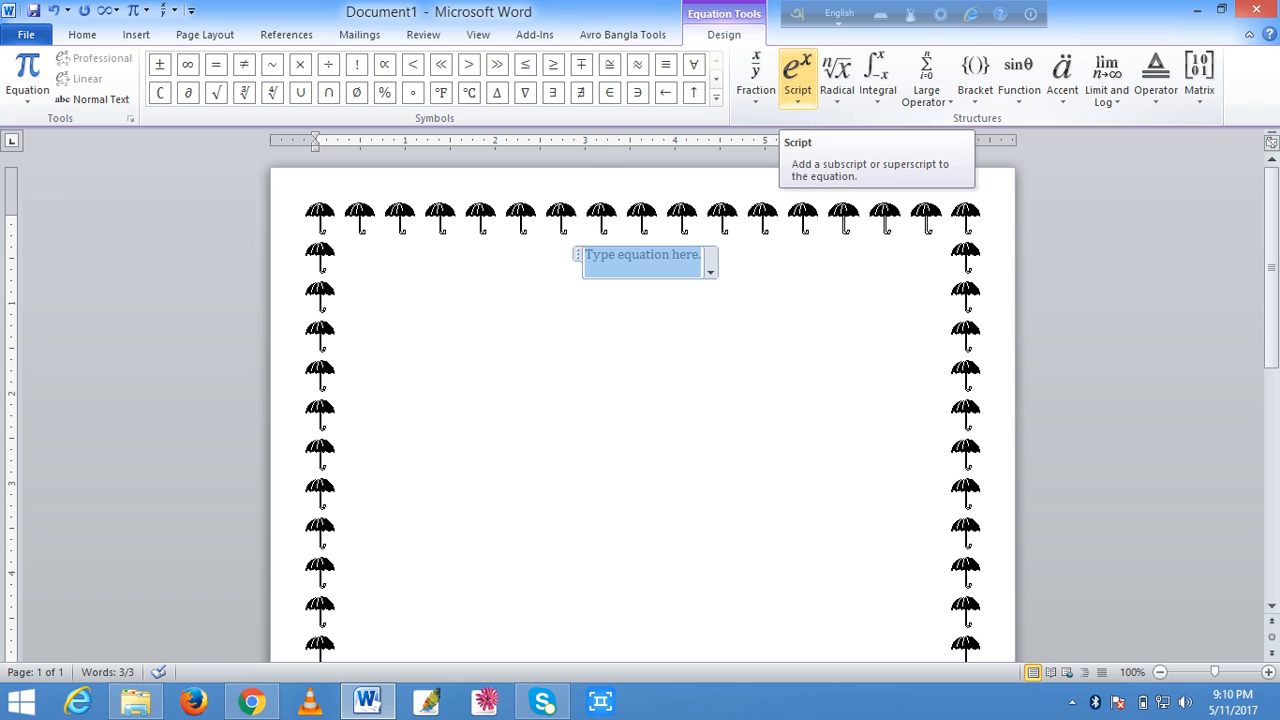
{"action": "left_click", "coordinate": [797, 78]}
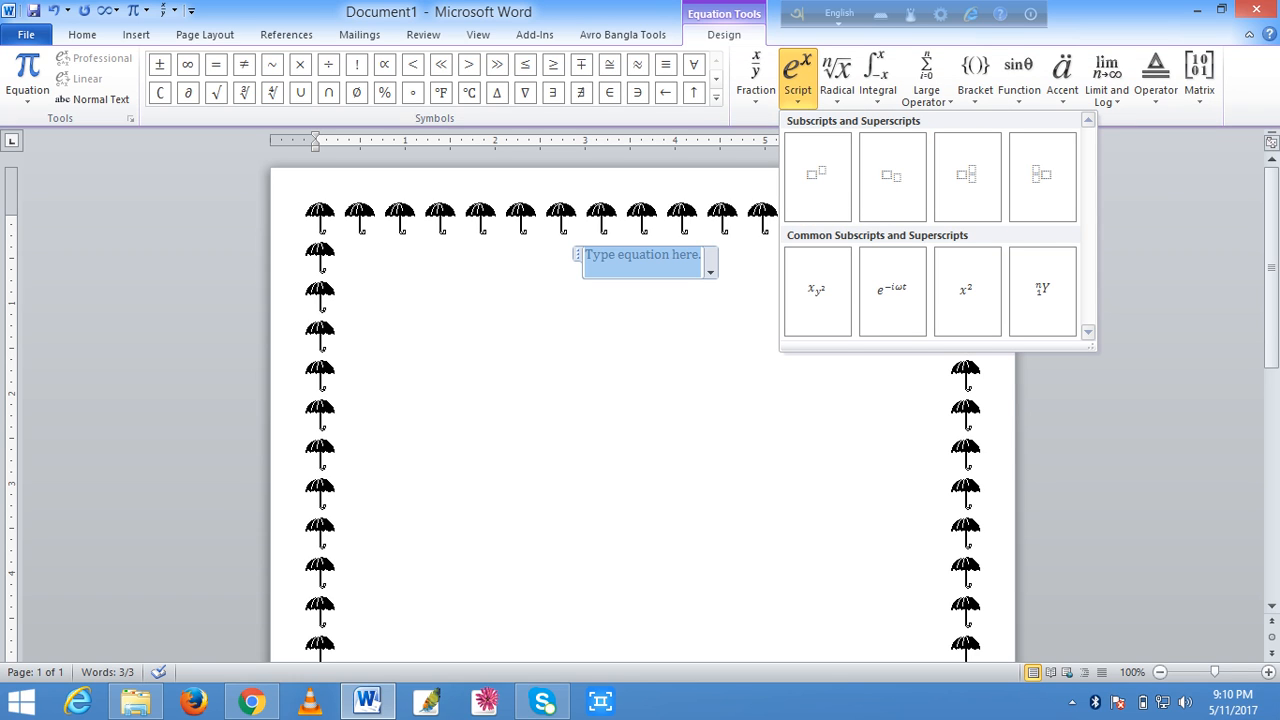
{"action": "left_click", "coordinate": [82, 35]}
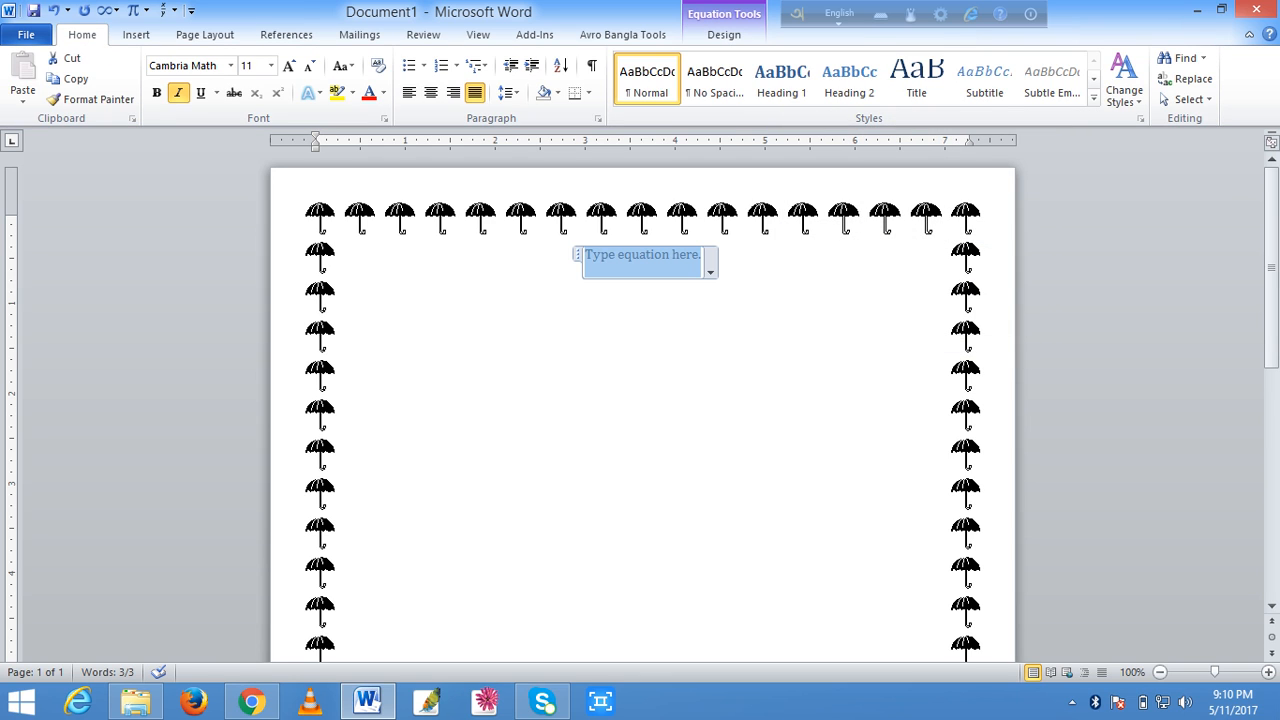
- Open the full symbol list and browse the normal text characters down to the Enclosed Alphanumerics subset
{"action": "left_click", "coordinate": [136, 35]}
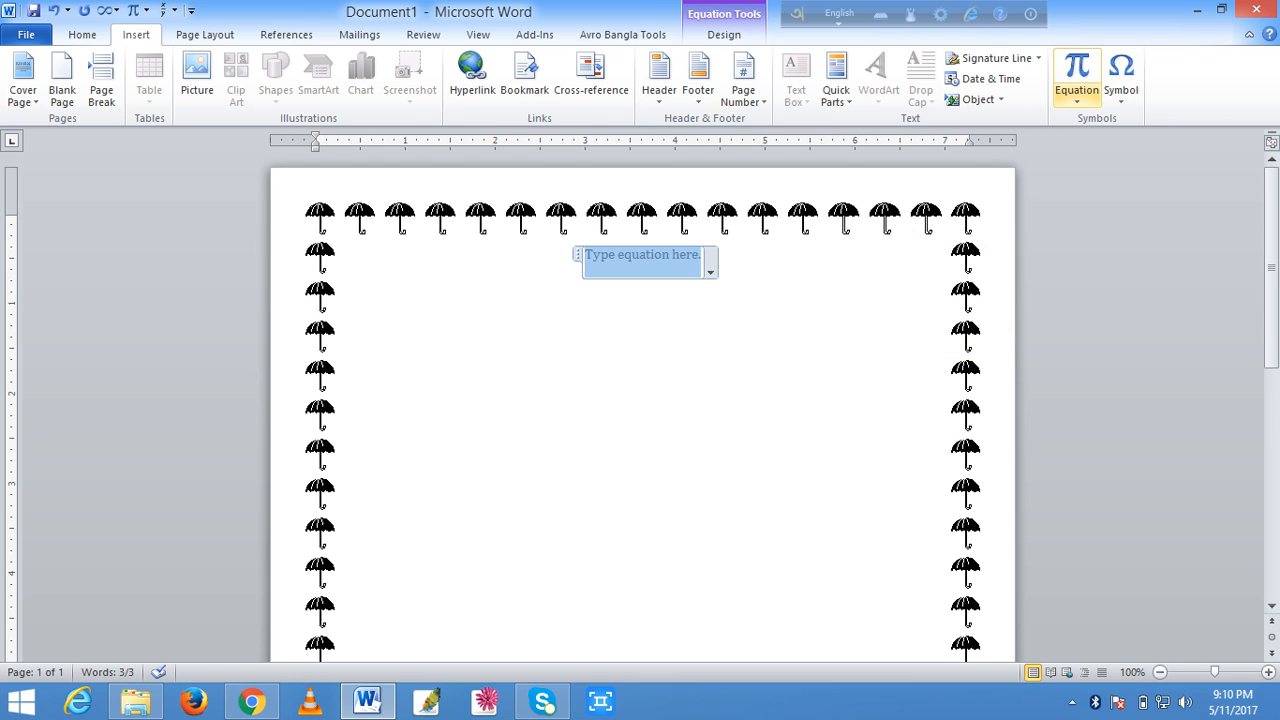
{"action": "left_click", "coordinate": [1121, 80]}
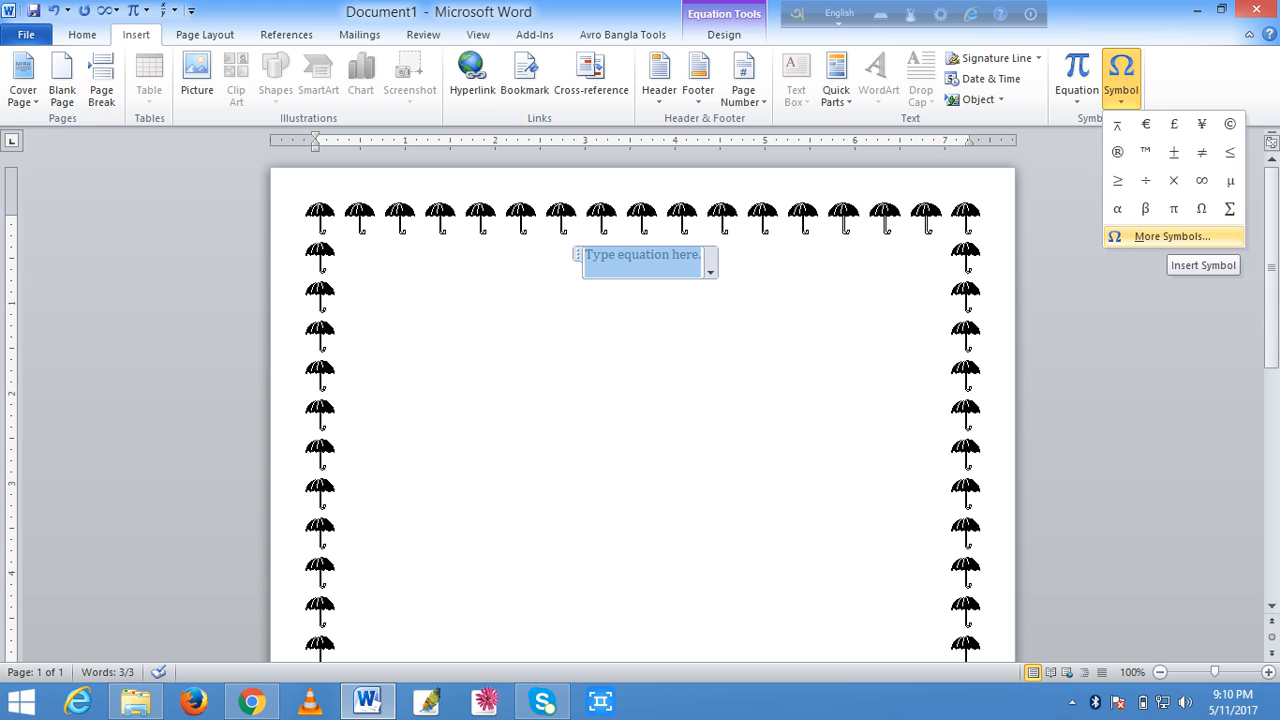
{"action": "left_click", "coordinate": [1172, 236]}
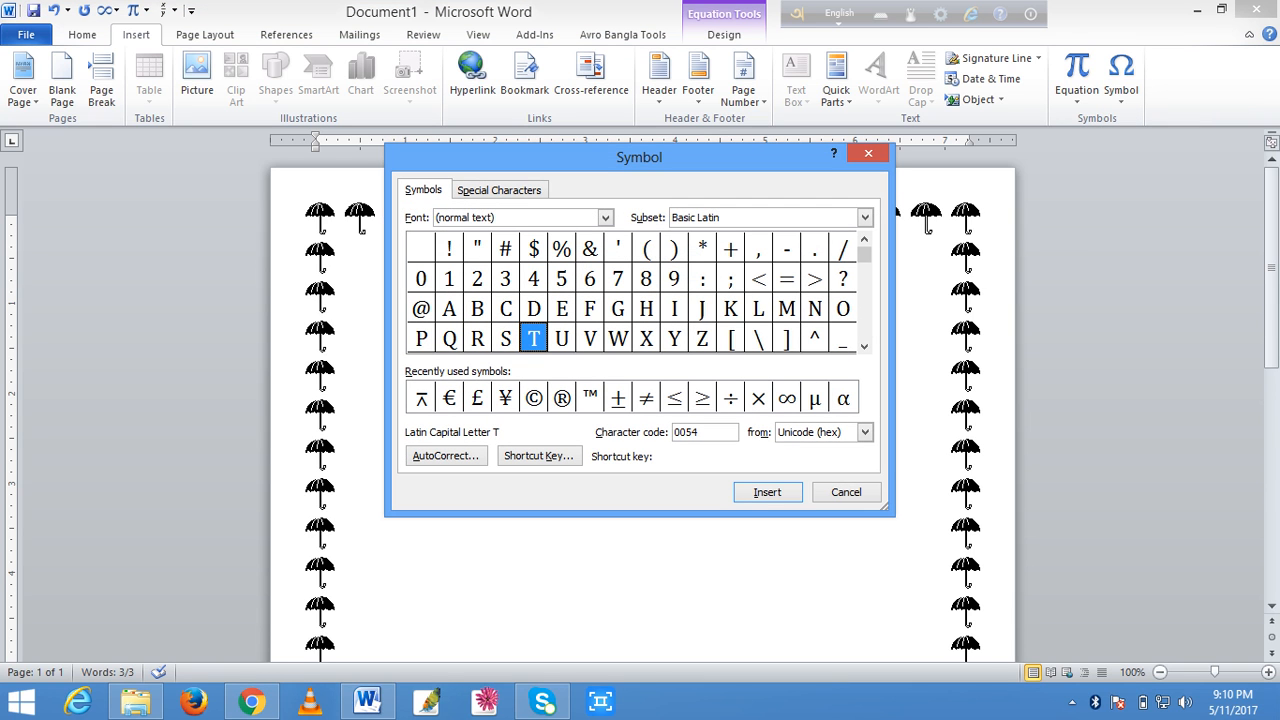
{"action": "left_click_drag", "start_coordinate": [864, 254], "coordinate": [864, 298]}
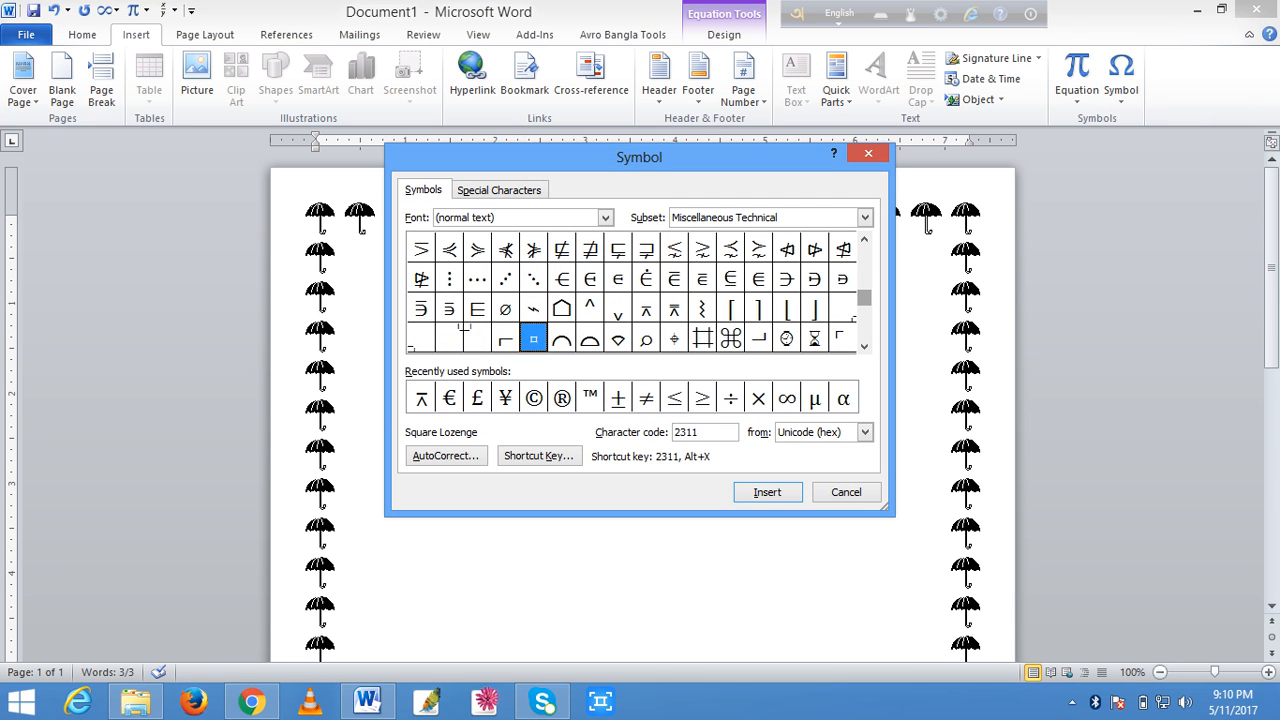
{"action": "key", "text": "Down"}
{"action": "key", "text": "Down"}
{"action": "key", "text": "Down"}
{"action": "key", "text": "Down"}
{"action": "key", "text": "Down"}
{"action": "key", "text": "Down"}
{"action": "key", "text": "Down"}
{"action": "key", "text": "Down"}
{"action": "key", "text": "Down"}
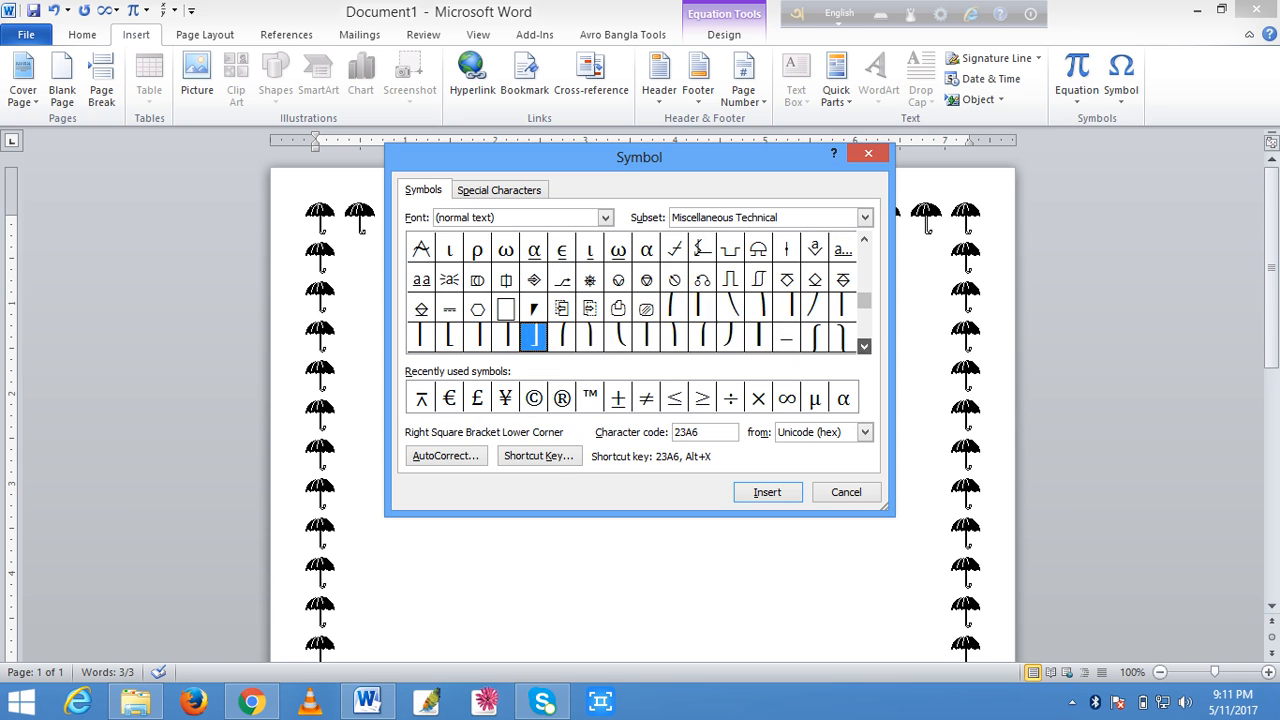
{"action": "key", "text": "Down"}
{"action": "key", "text": "Down"}
{"action": "key", "text": "Down"}
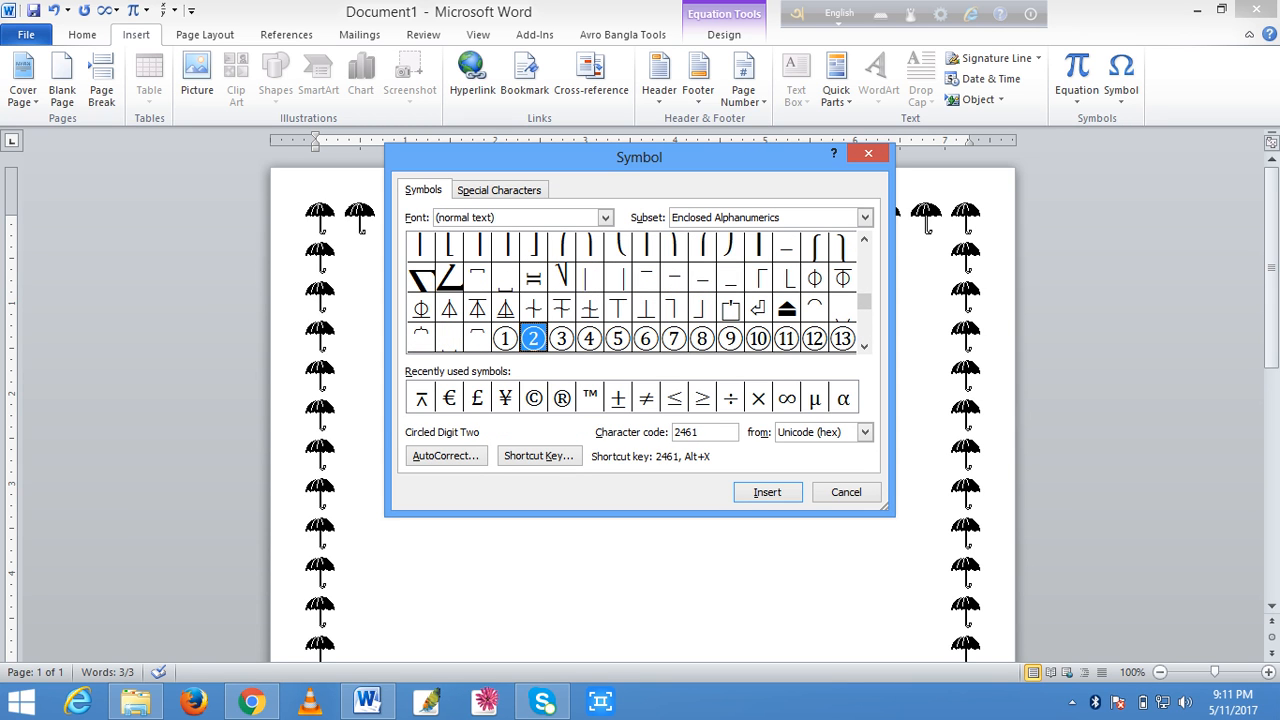
- View the symbols available in the Agency FB and Aldhabi fonts, and close the symbol list without inserting any
{"action": "left_click", "coordinate": [605, 217]}
{"action": "left_click", "coordinate": [520, 271]}
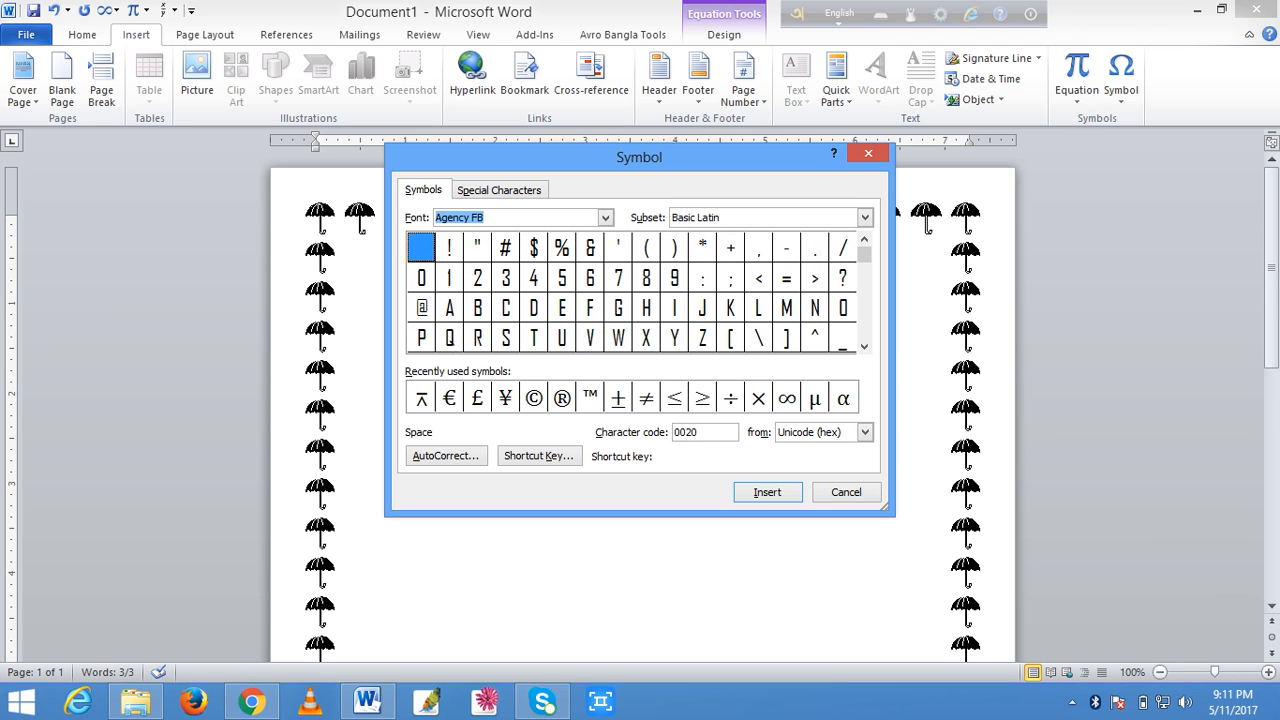
{"action": "left_click", "coordinate": [865, 346]}
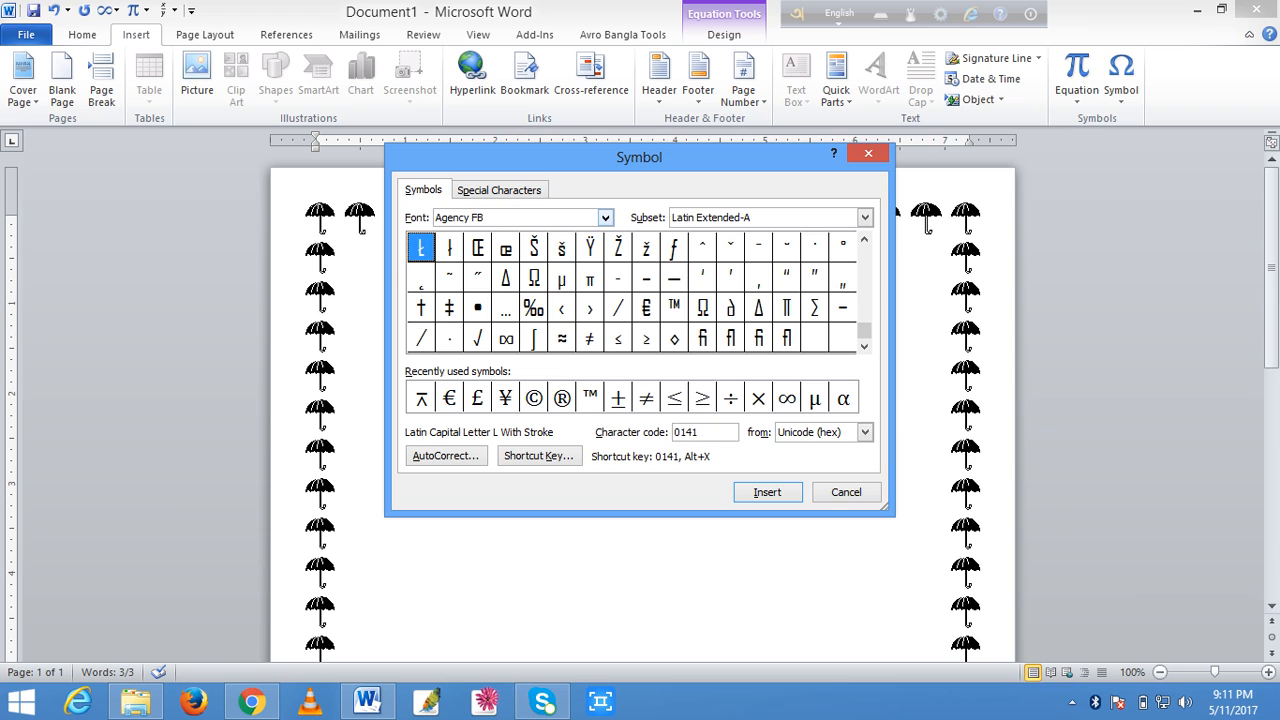
{"action": "left_click", "coordinate": [605, 218]}
{"action": "left_click", "coordinate": [530, 307]}
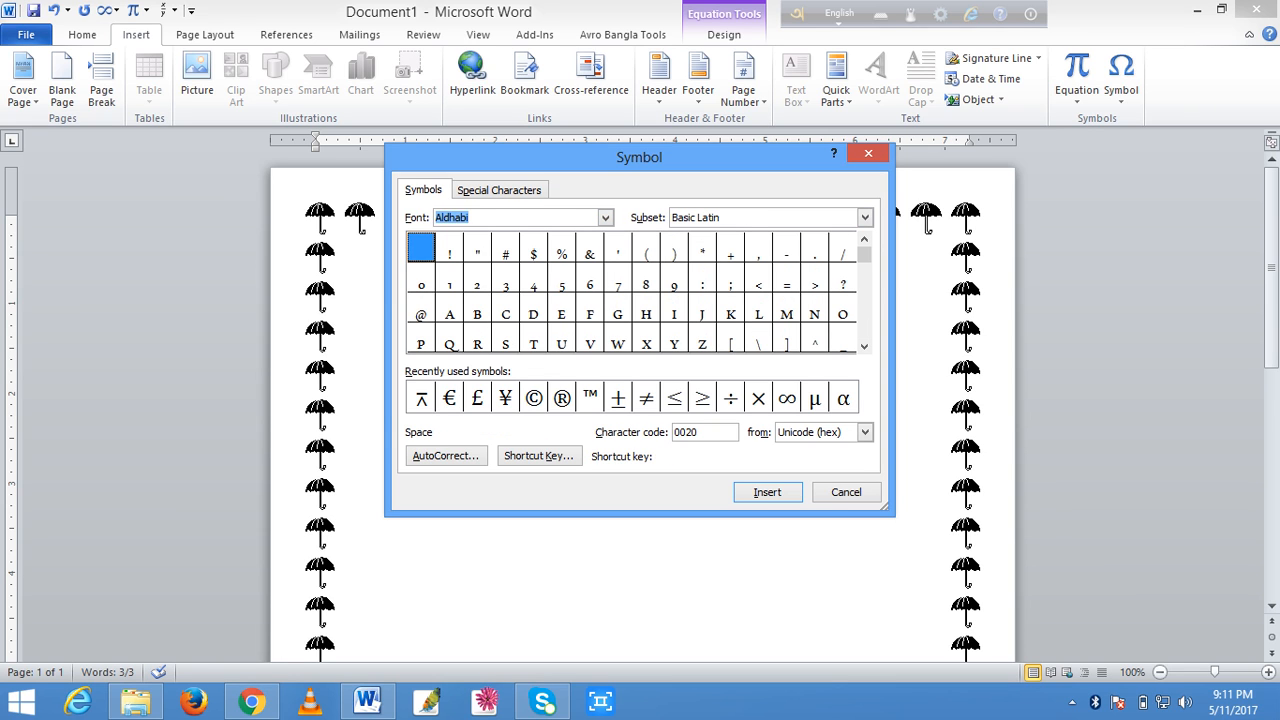
{"action": "key", "text": "Escape"}
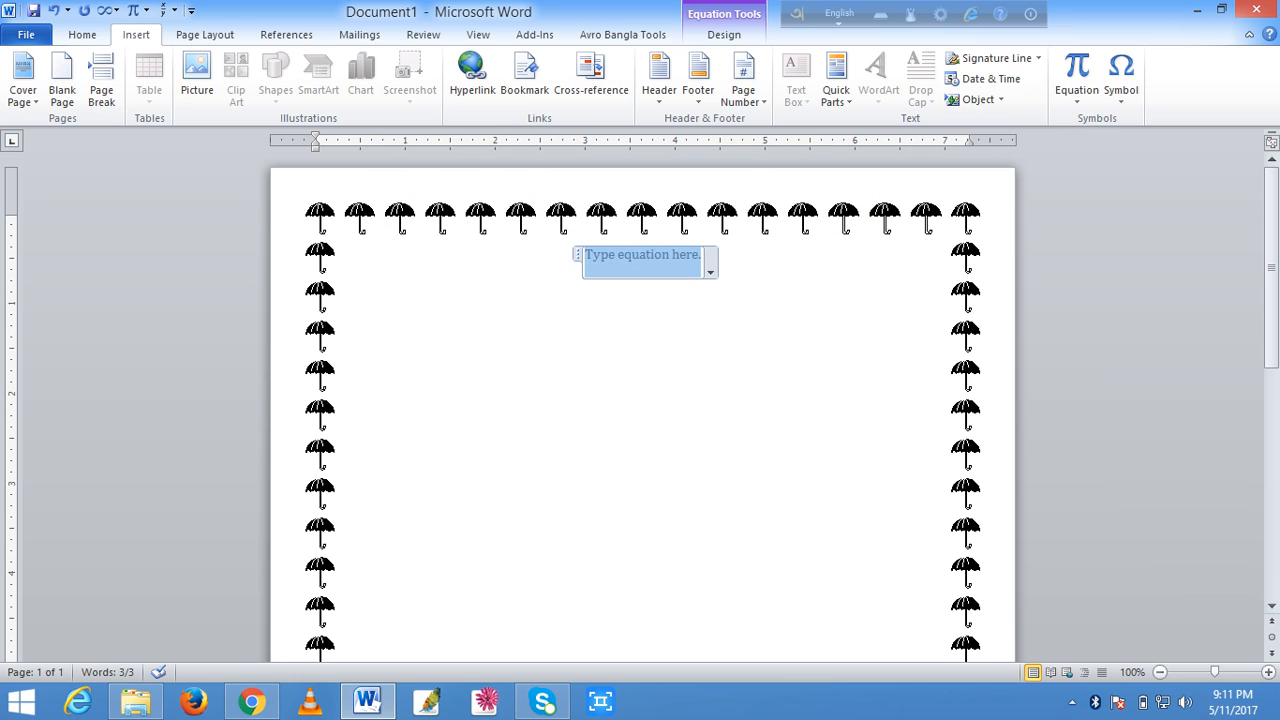
- Replace the equation placeholder with an equals sign, and delete the whole equation from the page
{"action": "type", "text": "x"}
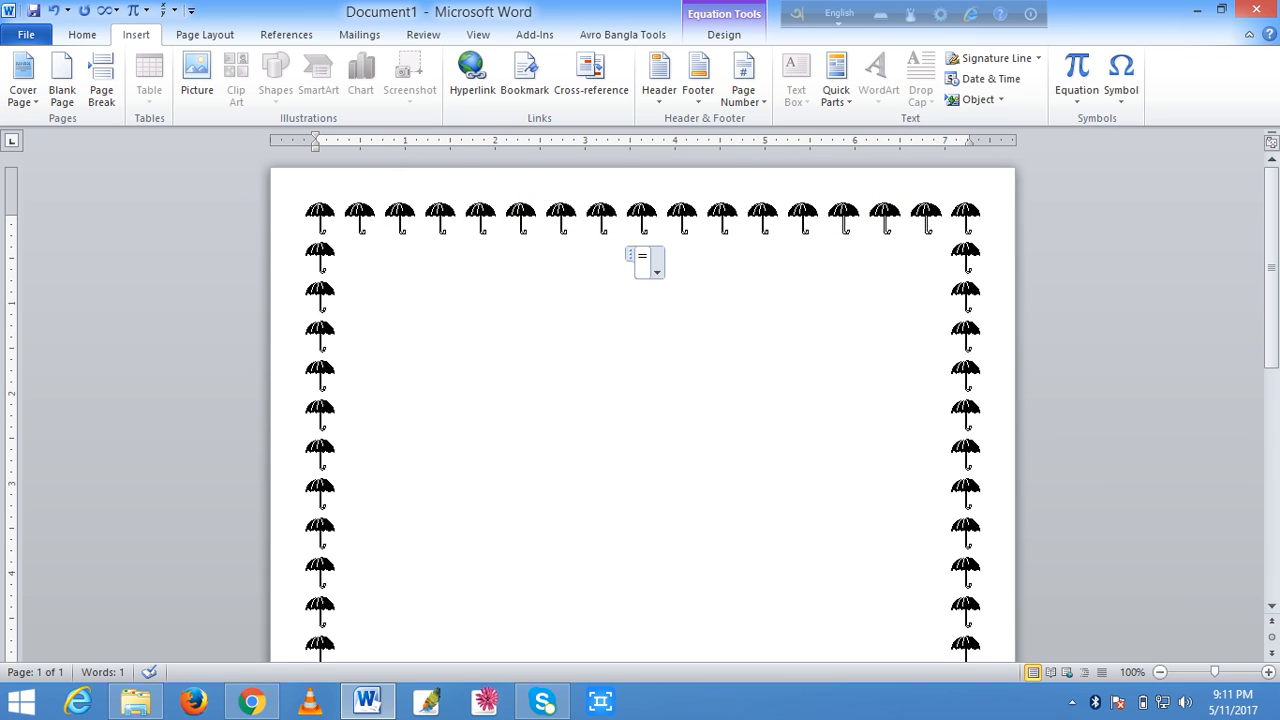
{"action": "key", "text": "BackSpace"}
{"action": "key", "text": "BackSpace"}
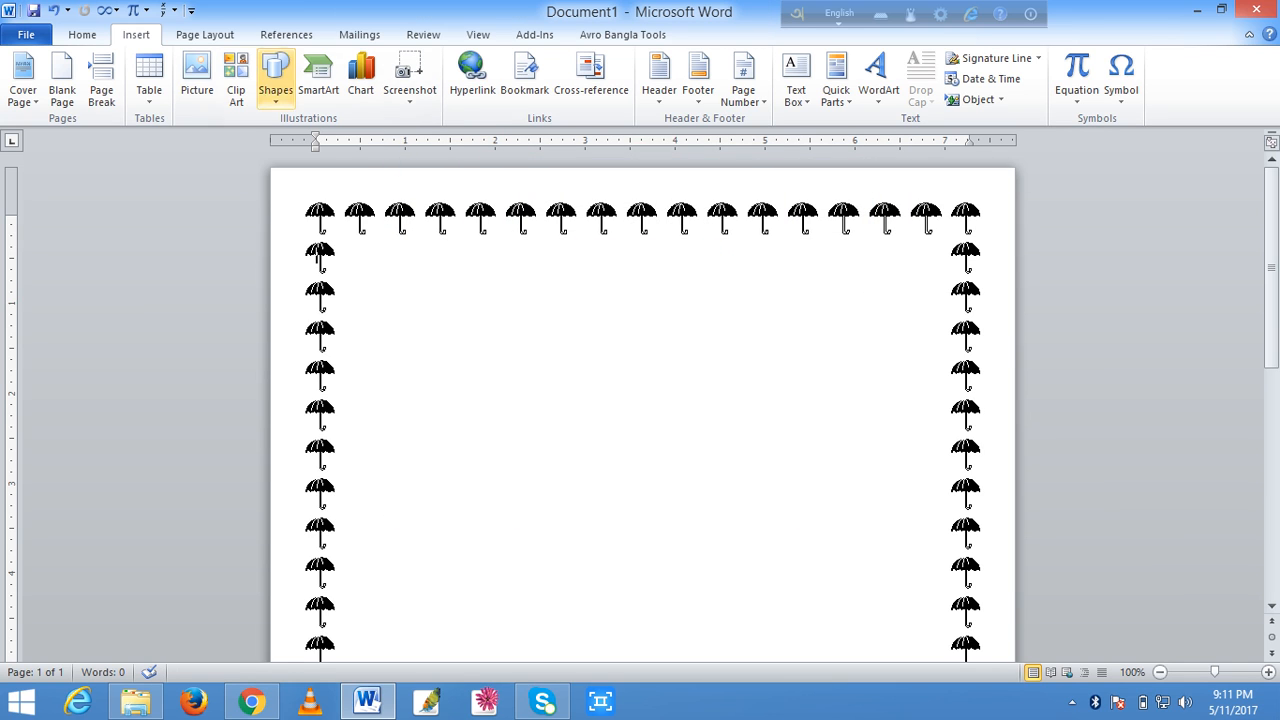
- Turn italic formatting on for the empty paragraph and turn it off again
{"action": "left_click", "coordinate": [205, 35]}
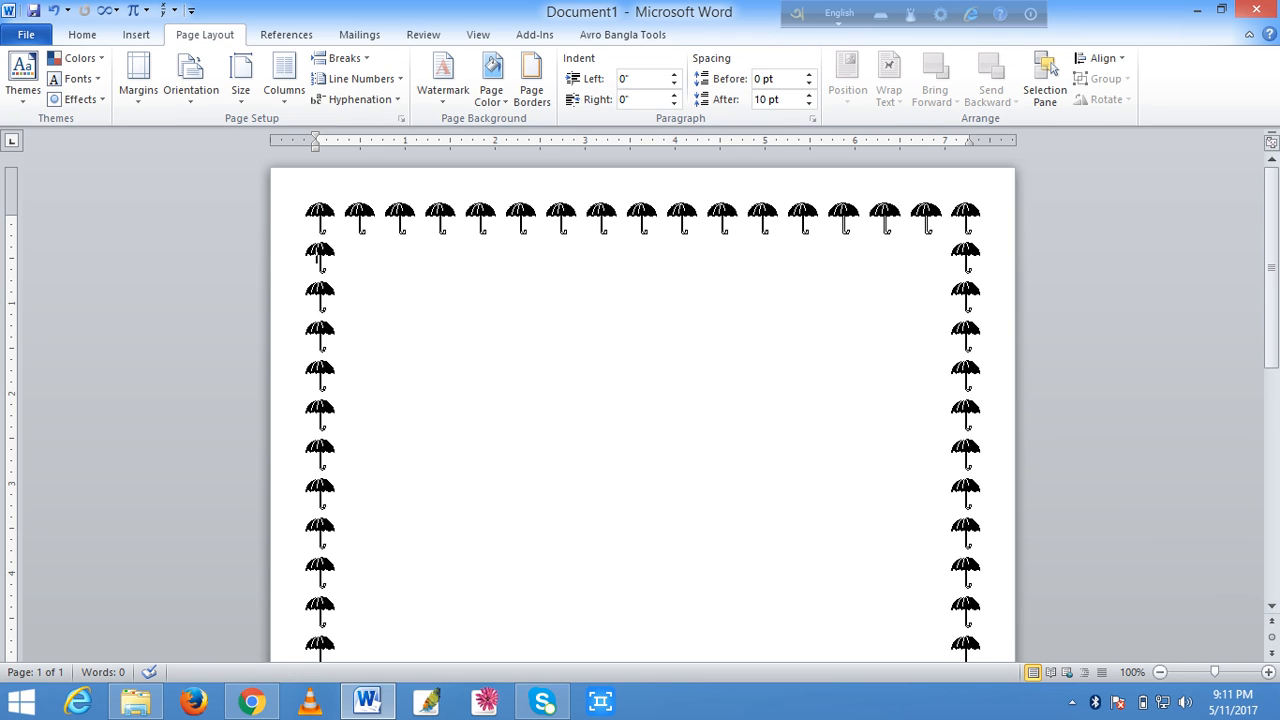
{"action": "left_click", "coordinate": [82, 35]}
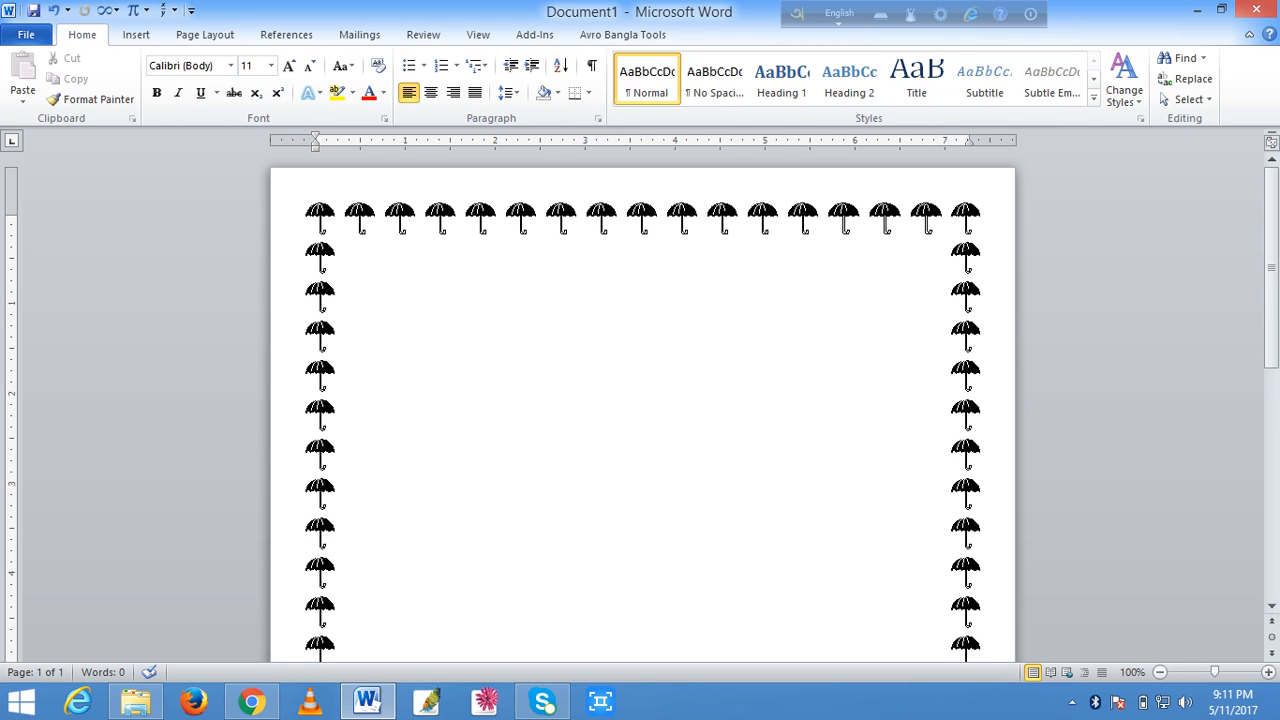
{"action": "key", "text": "ctrl+i"}
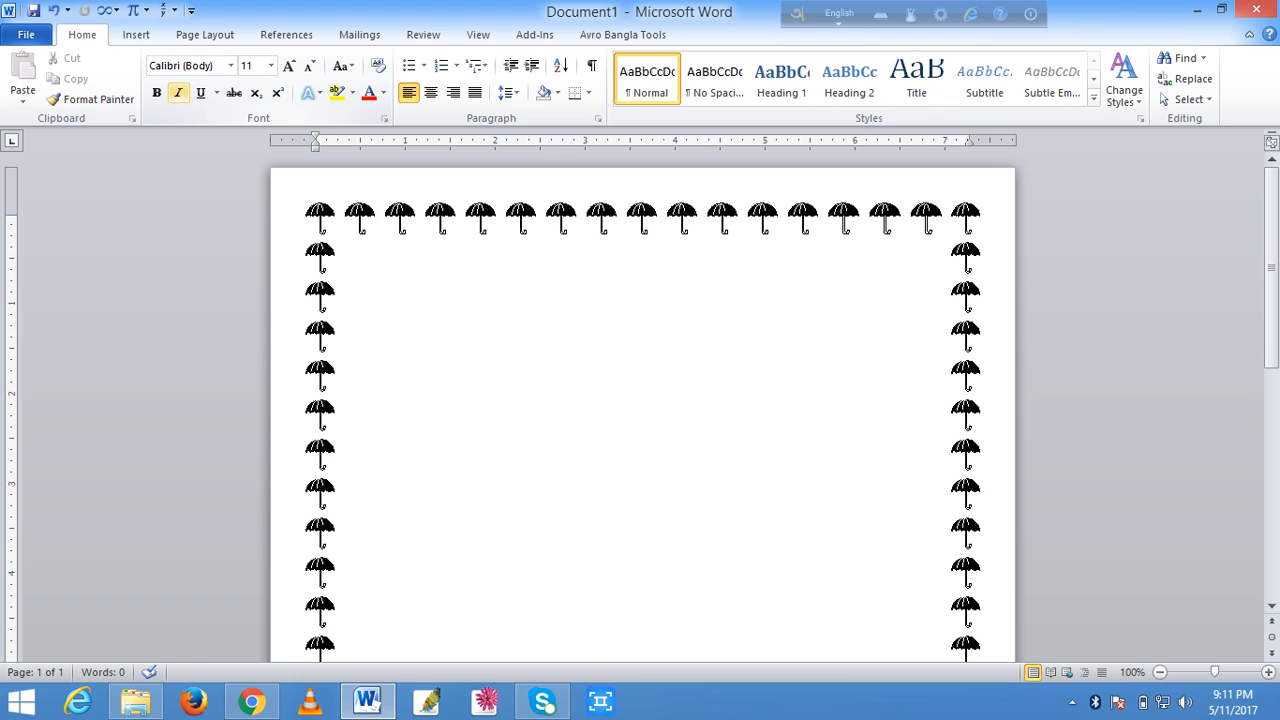
{"action": "left_click", "coordinate": [178, 92]}
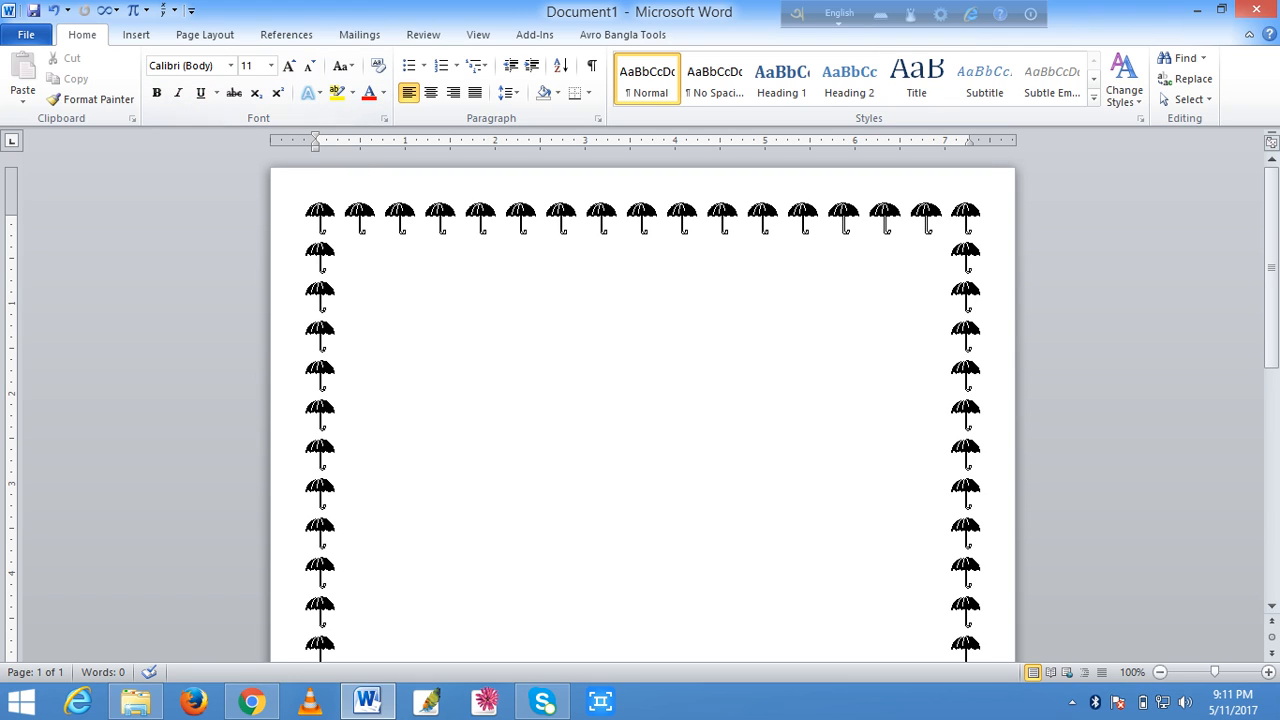